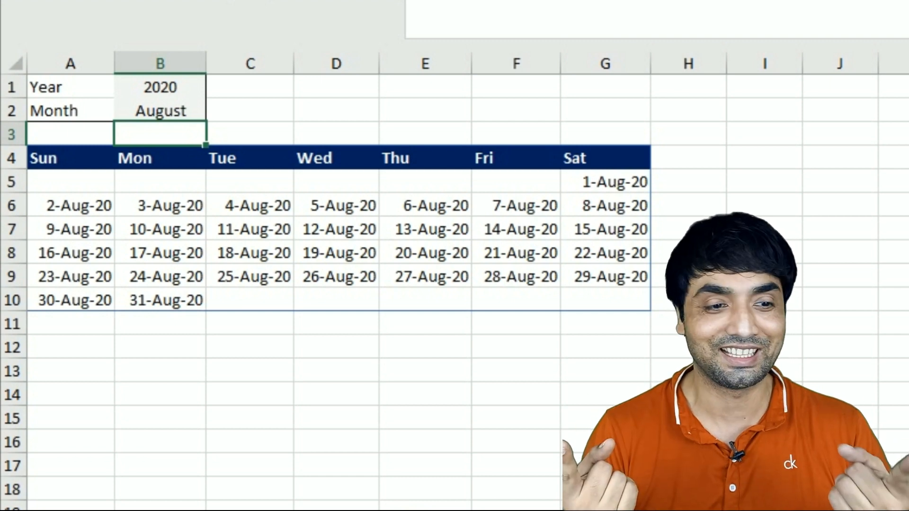
Step: Set the calendar's month in cell B2 to July
click(156, 95)
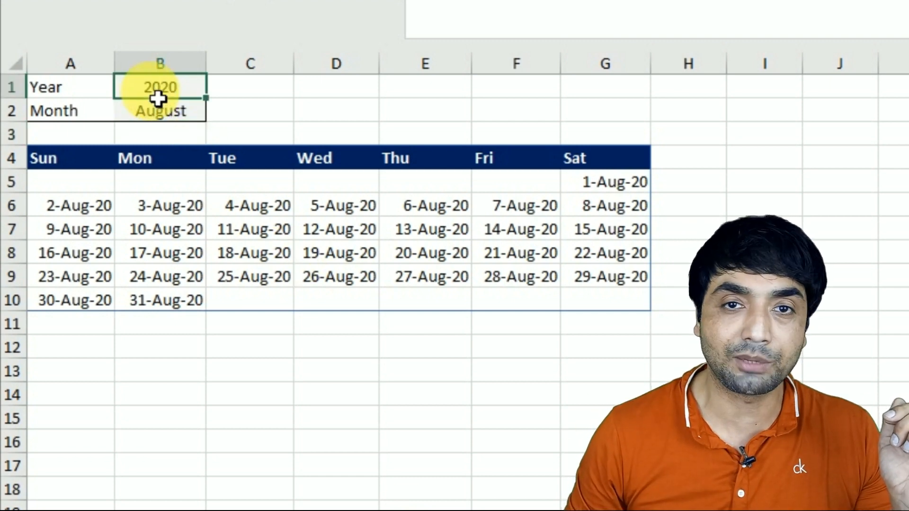
click(162, 112)
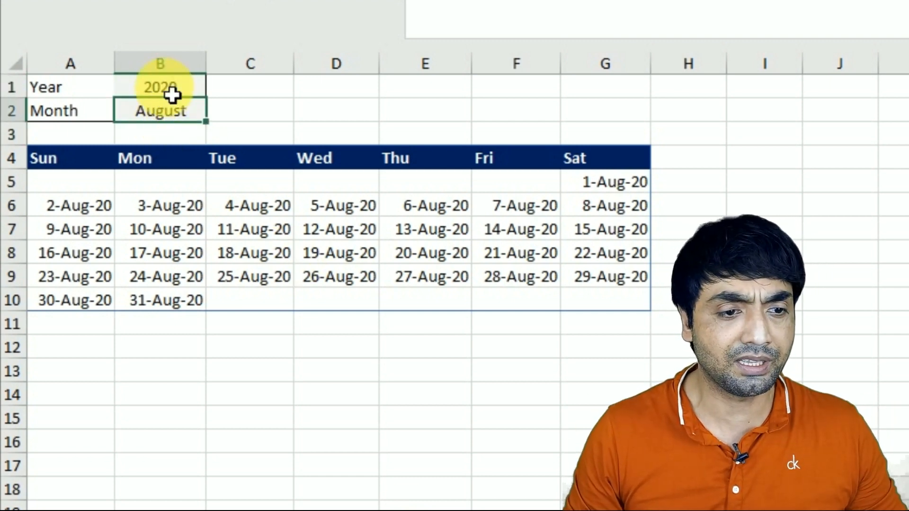
text(July)
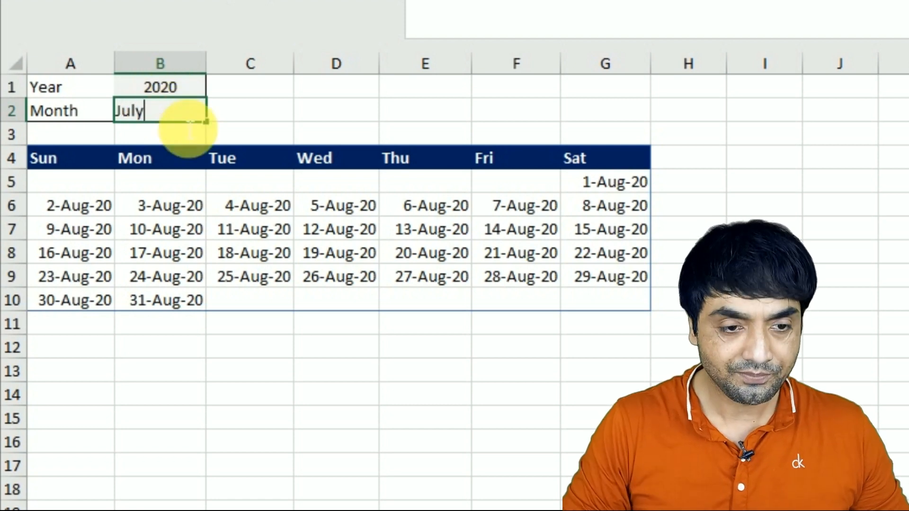
key(Return)
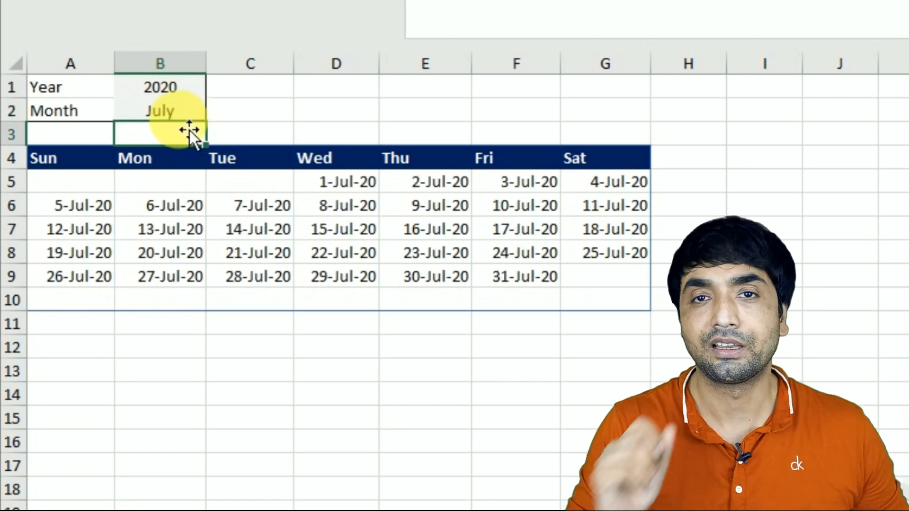
Step: Set the calendar's year in cell B1 to 2021
click(169, 85)
text(29)
key(BackSpace)
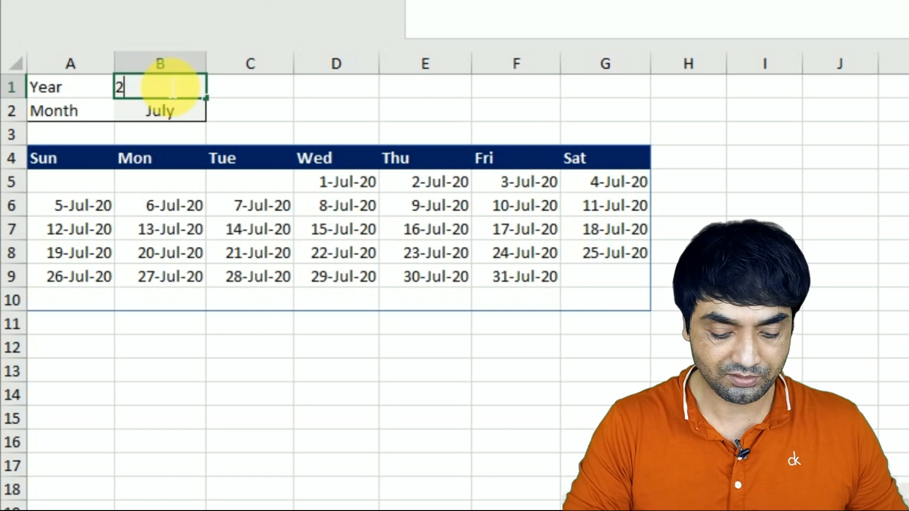
text(021)
key(Return)
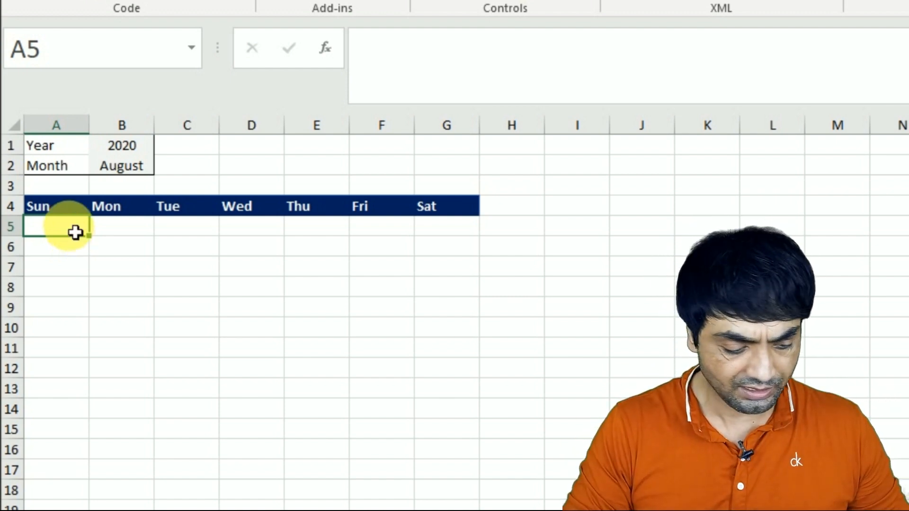
Step: Fill the calendar grid with a number series by entering =SEQUENCE(6,7) in cell A5
text(=sequ)
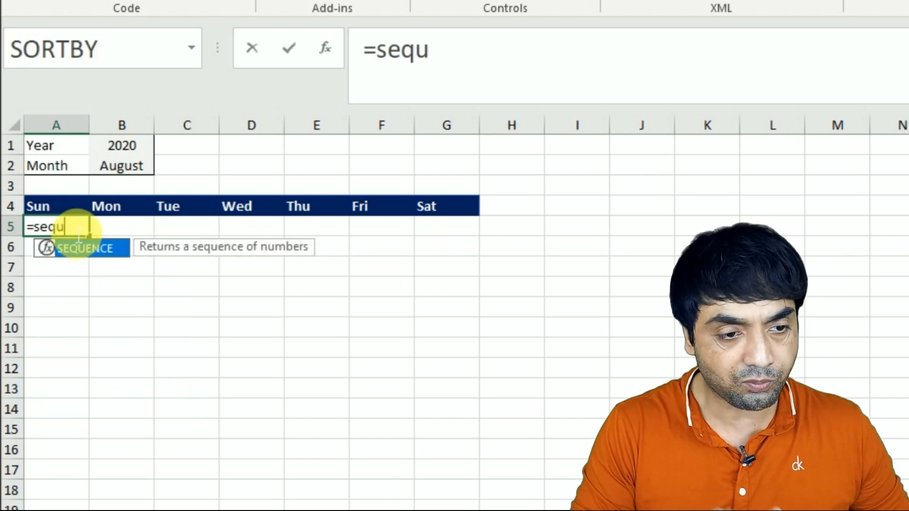
key(Tab)
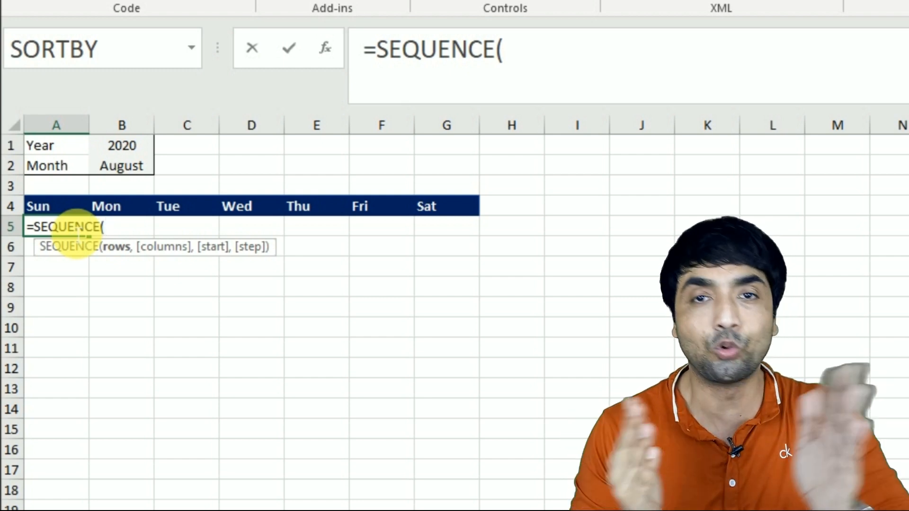
text(6)
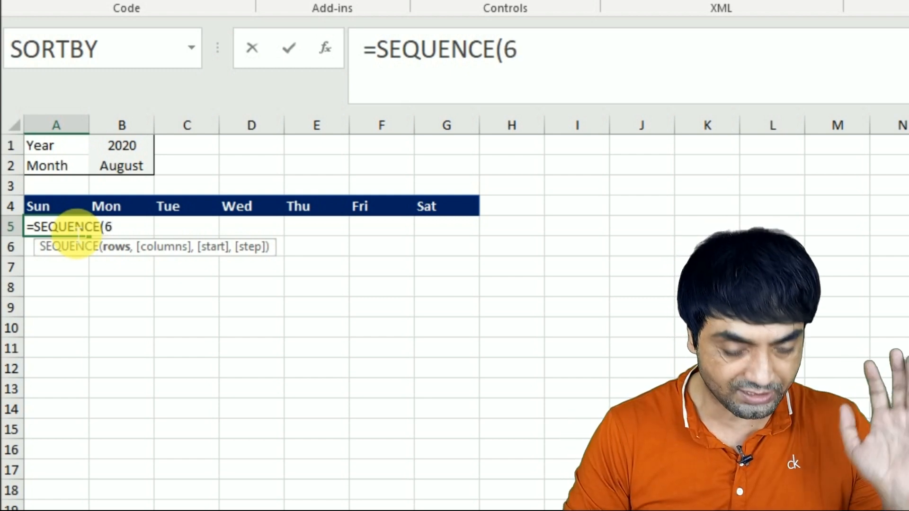
text(,)
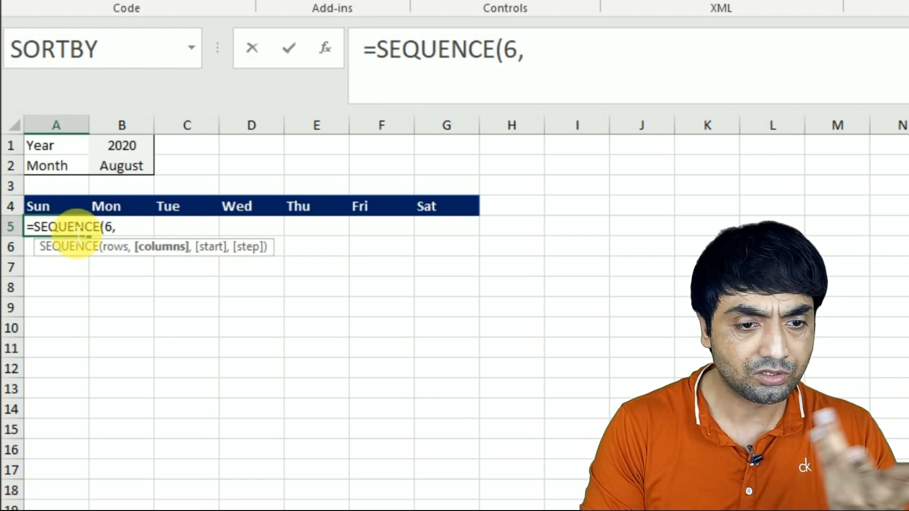
text(7)
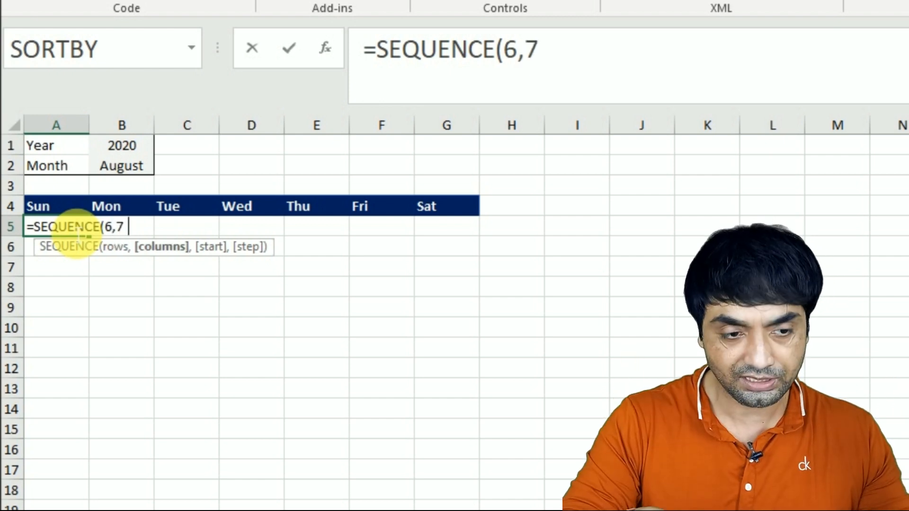
text())
key(Return)
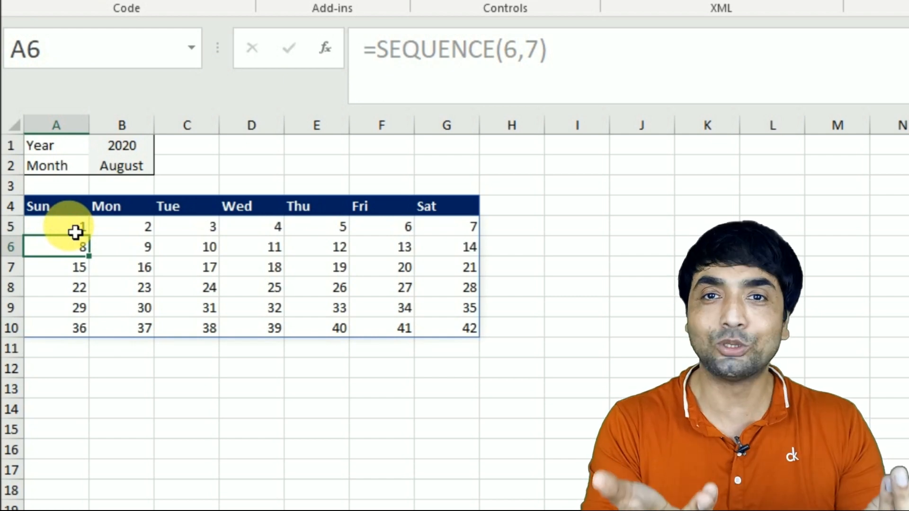
Step: Clear the number series from the calendar grid A5:G10
drag(85, 335, 439, 340)
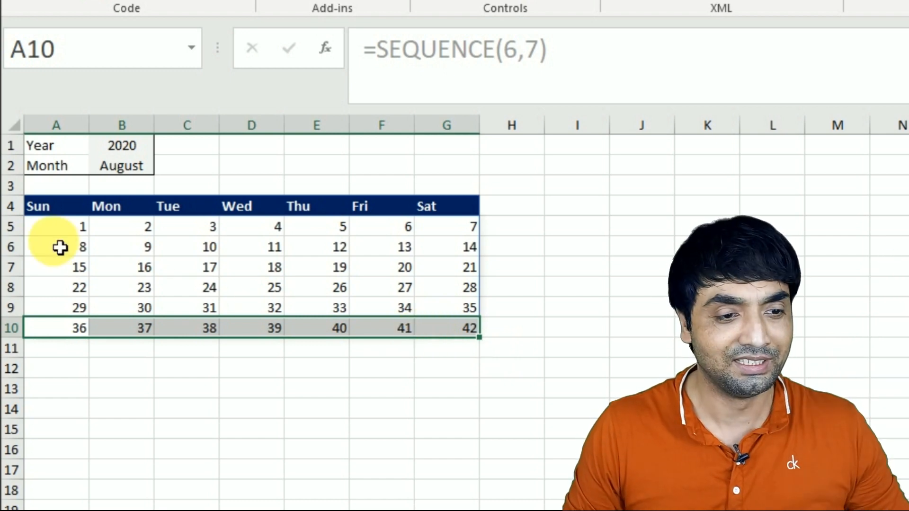
drag(66, 236, 453, 337)
key(Delete)
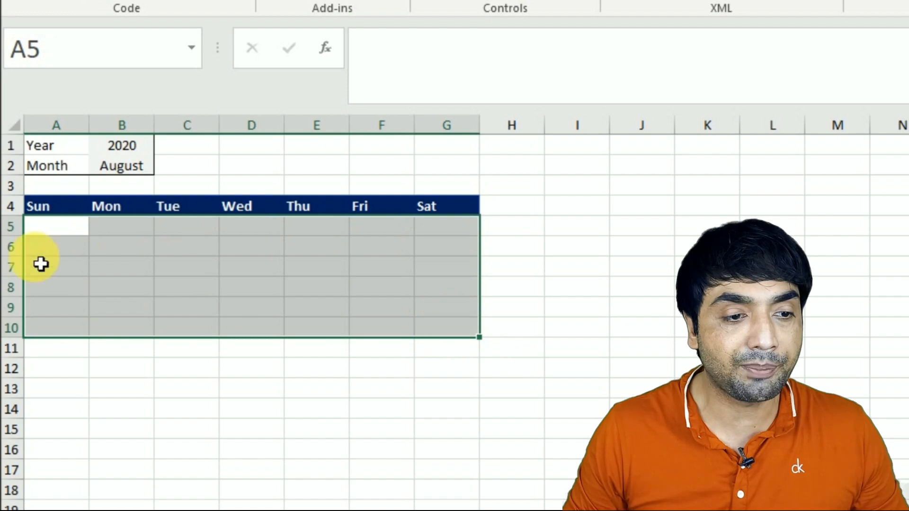
Step: Begin a SEQUENCE formula in cell A5 with 6 rows and 7 columns, ready for the start argument
click(60, 232)
text(=seq)
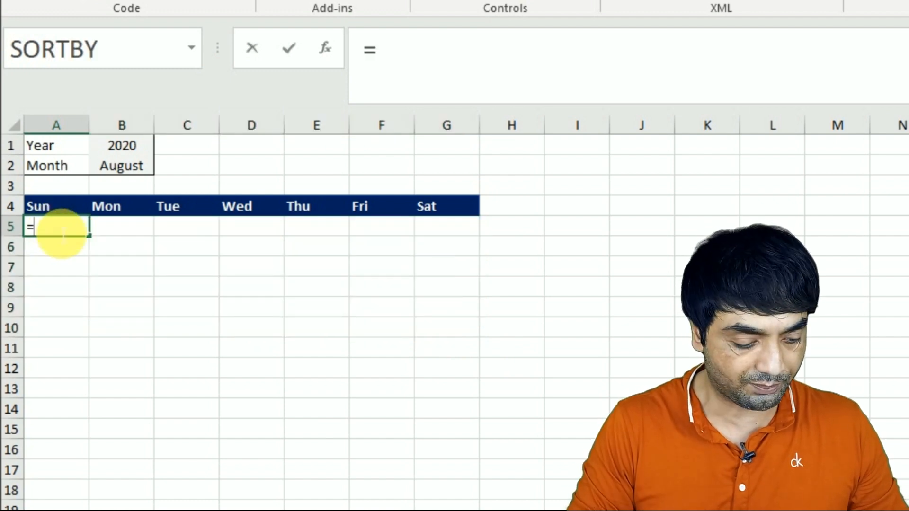
key(Tab)
text(6,7)
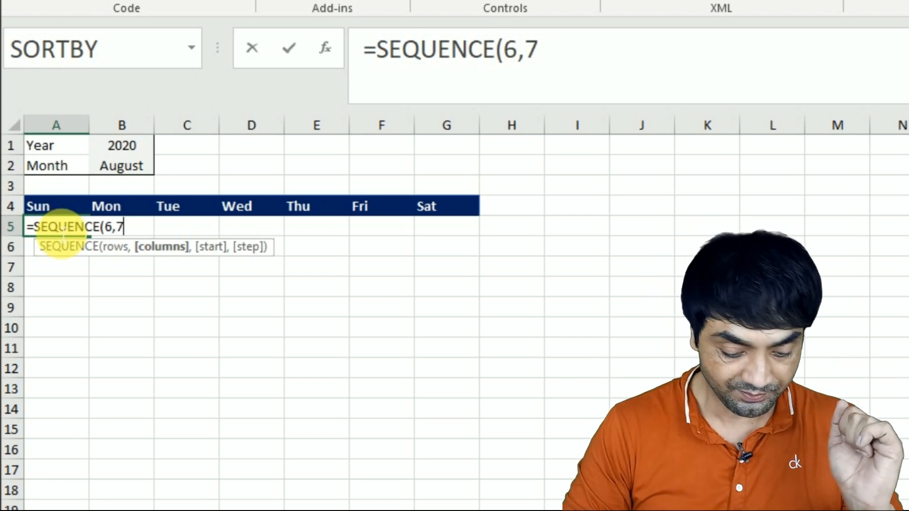
text(,)
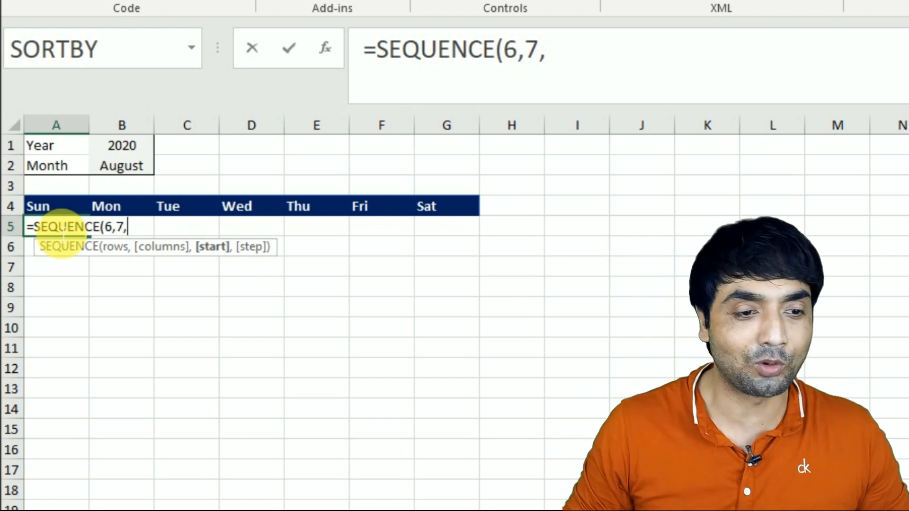
Step: Add DATEVALUE("1/"&B2&"/"&B1) as the SEQUENCE start argument, joining day 1 with the month and year cells
text(dat)
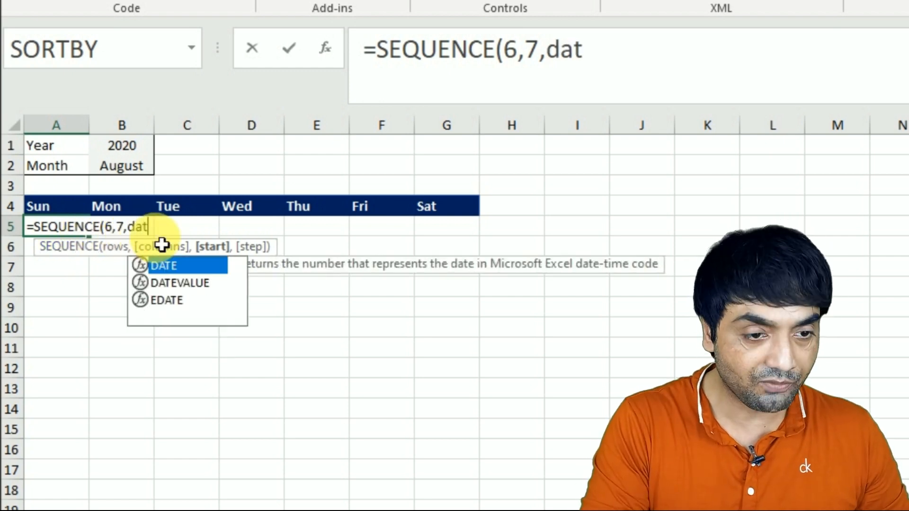
text(e)
key(Down)
key(Tab)
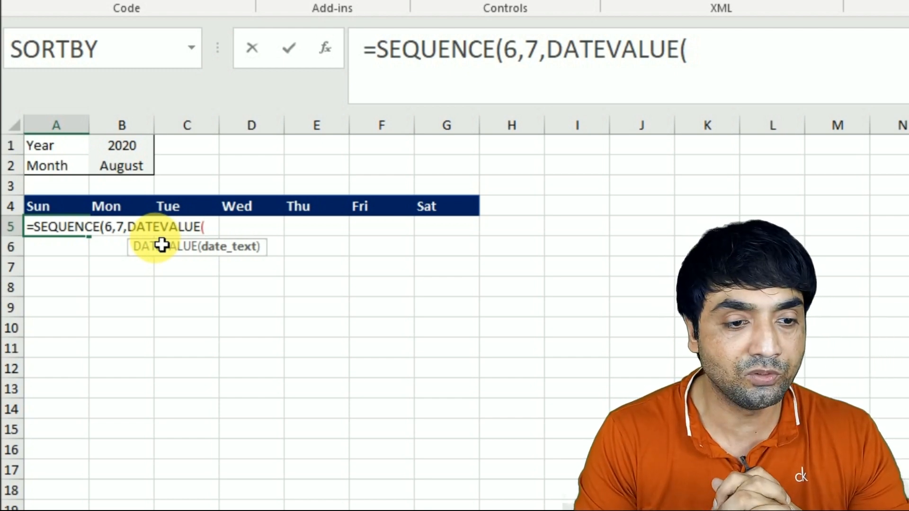
text(")
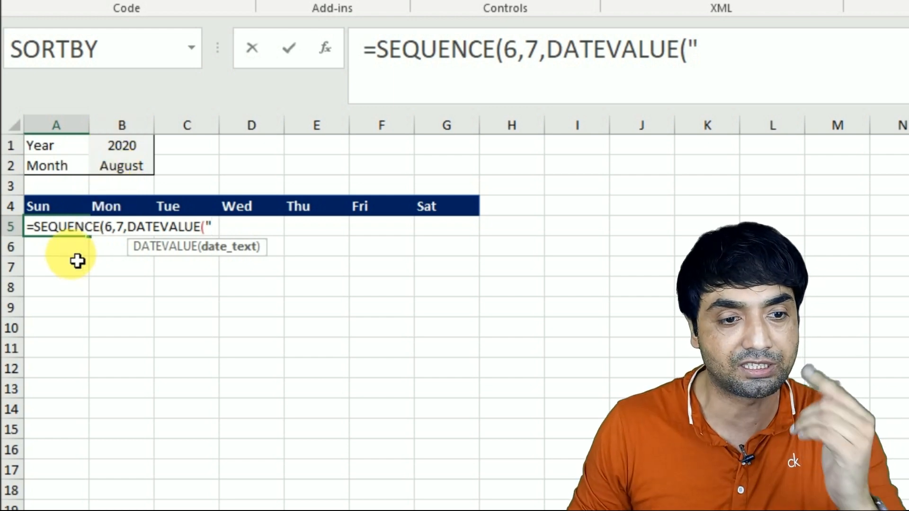
text(1)
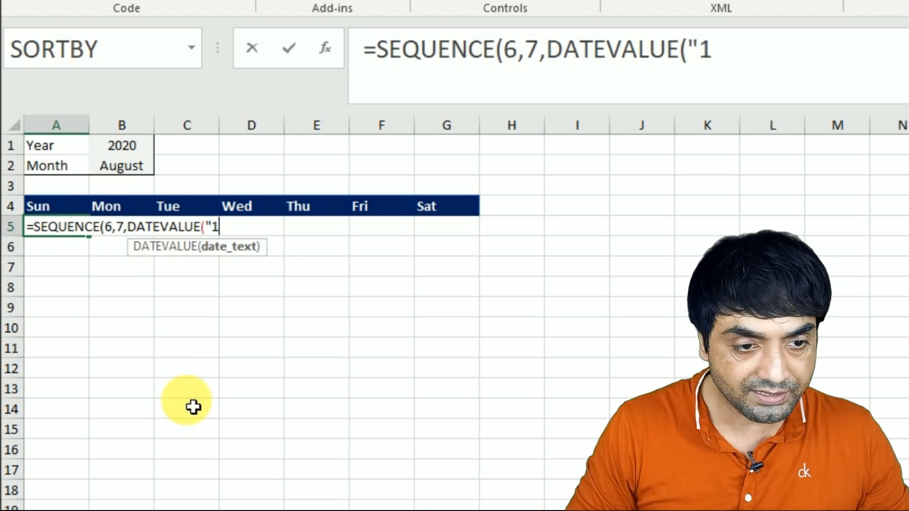
text(/"&)
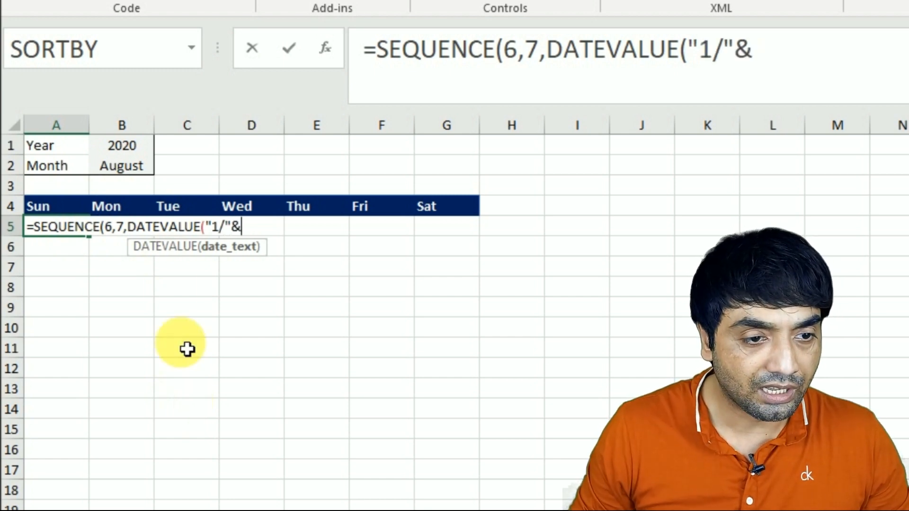
click(138, 166)
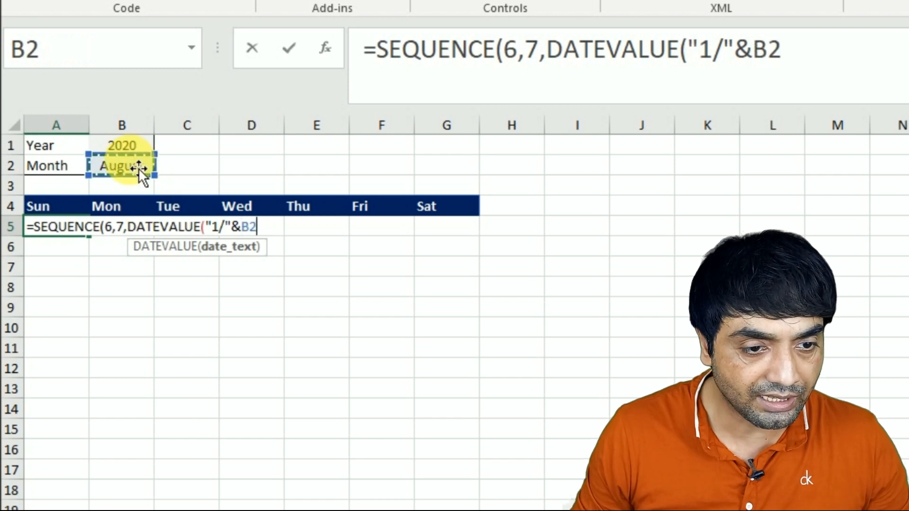
text(&)
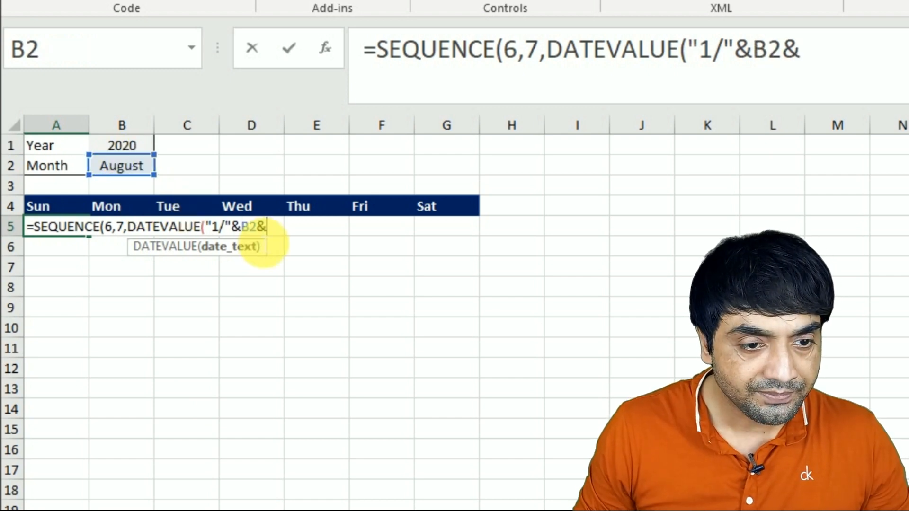
text("/")
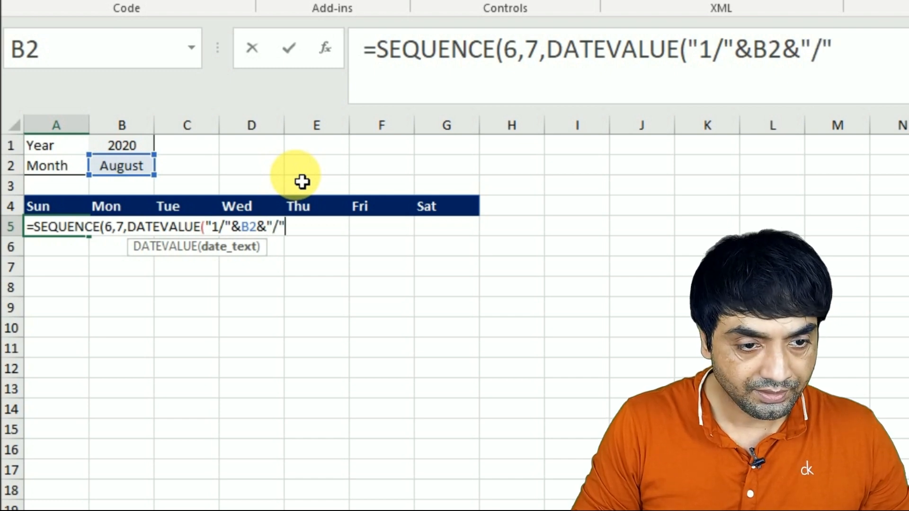
text(&)
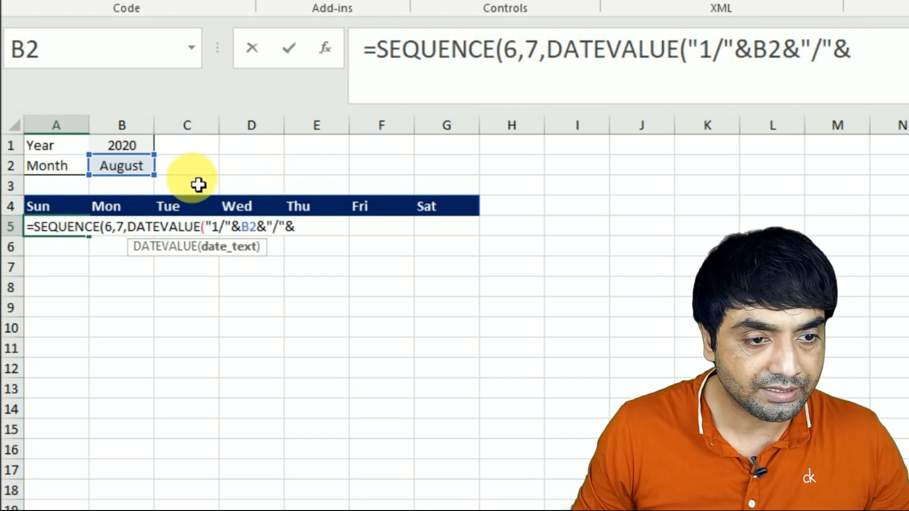
click(135, 147)
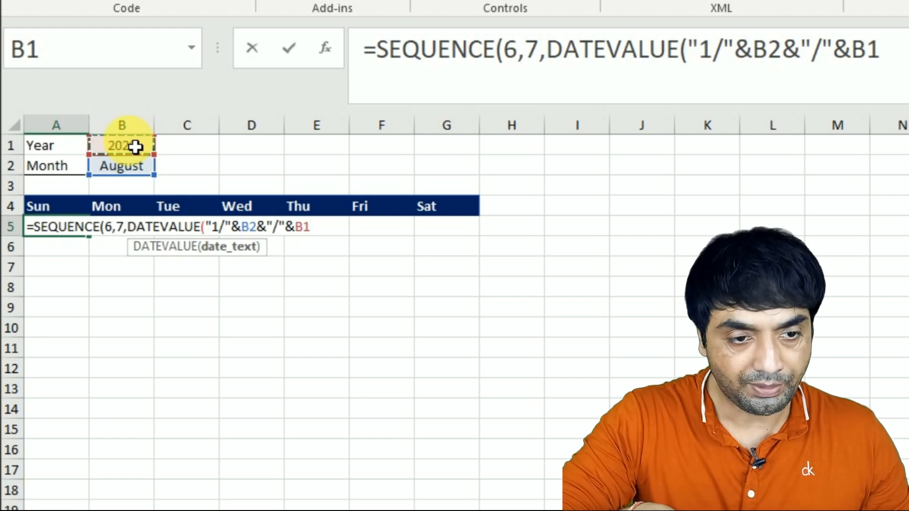
text())
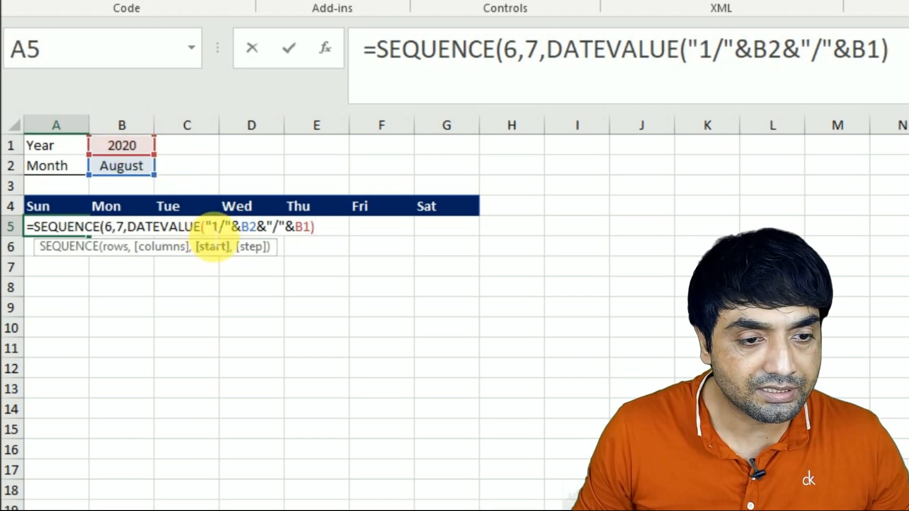
Step: Evaluate the date text "1/"&B2&"/"&B1 inside the formula to check it, and restore the expression
drag(206, 227, 319, 229)
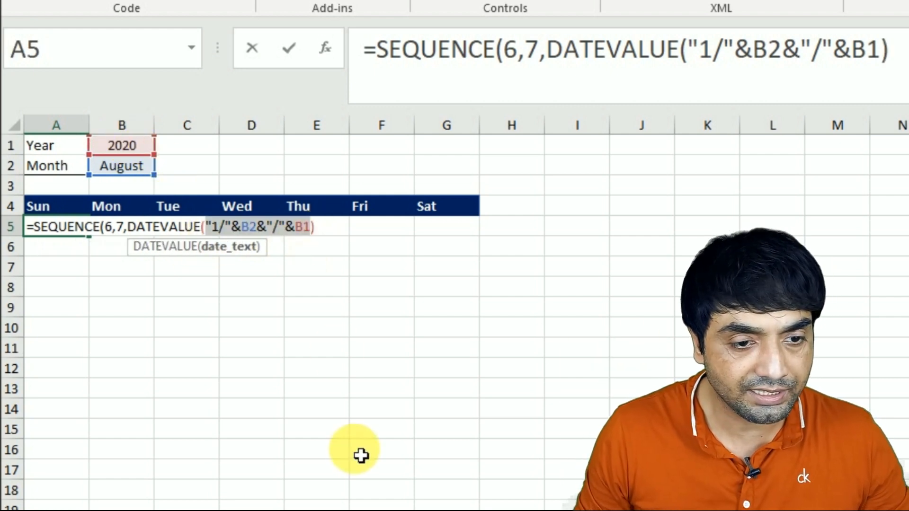
key(F9)
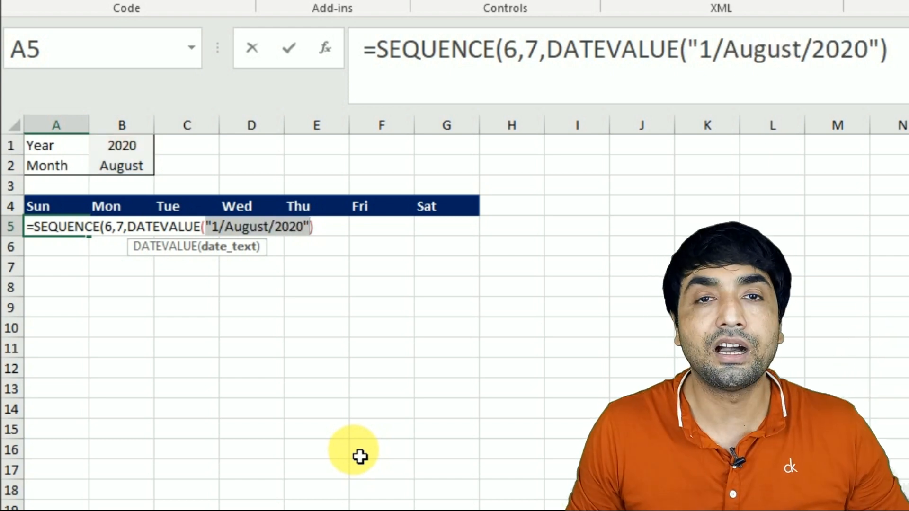
key(ctrl+z)
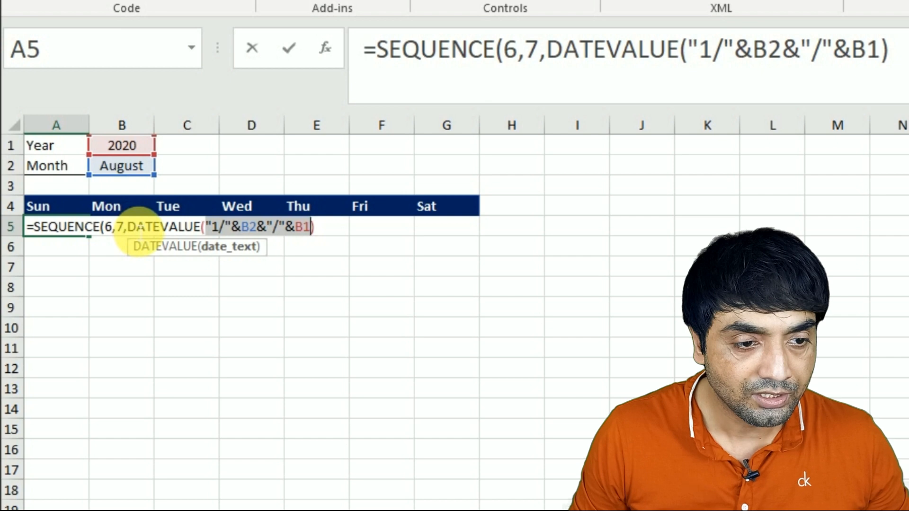
Step: Evaluate the whole DATEVALUE part of the formula to check its serial number, and restore the expression
drag(127, 227, 355, 250)
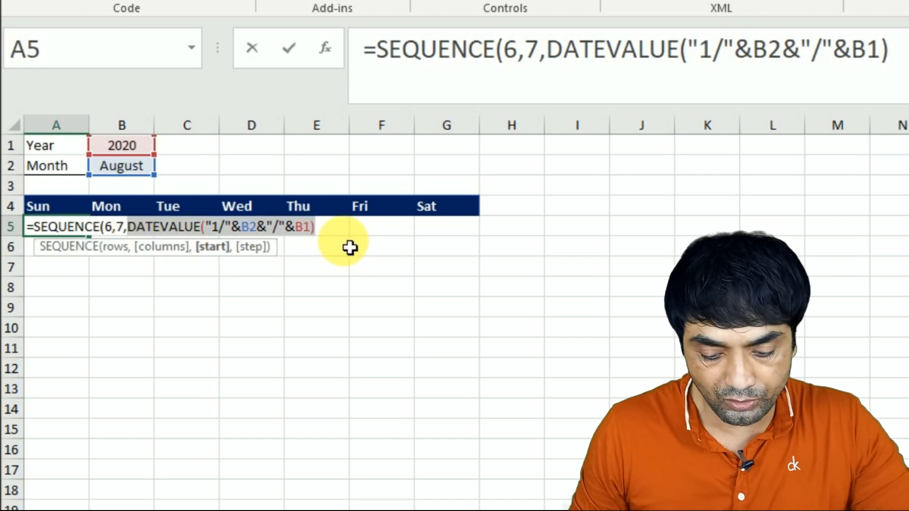
key(F9)
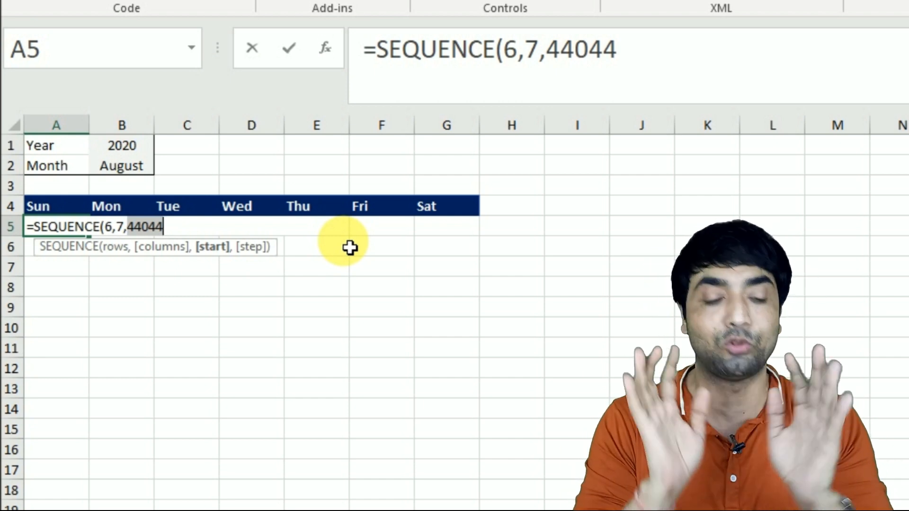
key(ctrl+z)
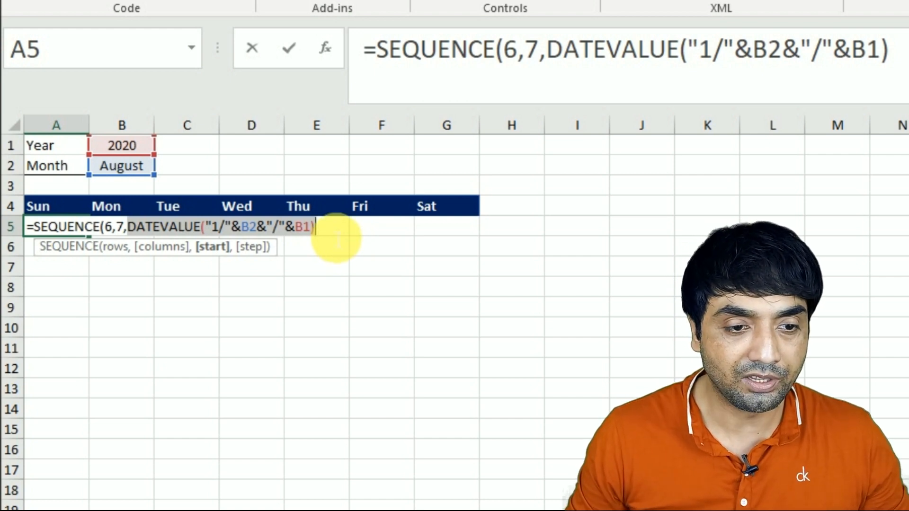
click(338, 238)
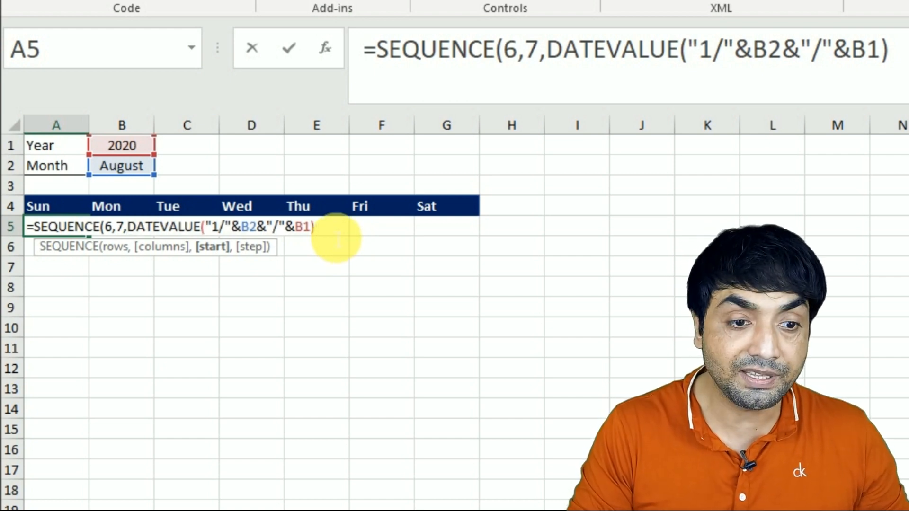
Step: Subtract WEEKDAY(DATEVALUE("1/"&B2&"/"&B1)) from the first DATEVALUE in the SEQUENCE start argument
text(-)
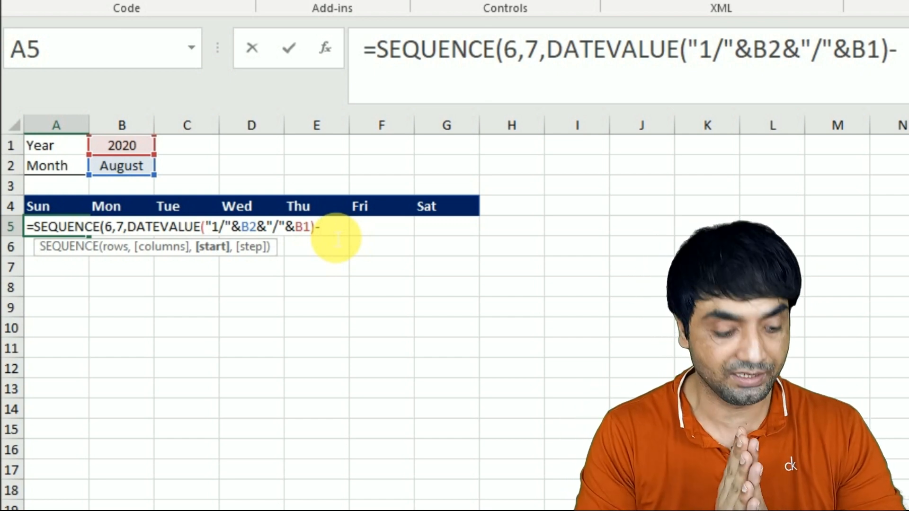
text(weekd)
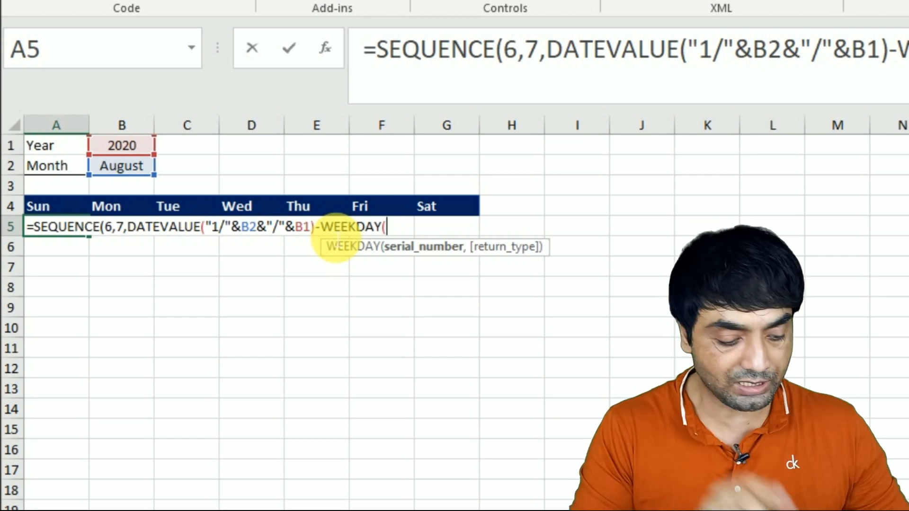
text(date)
key(Down)
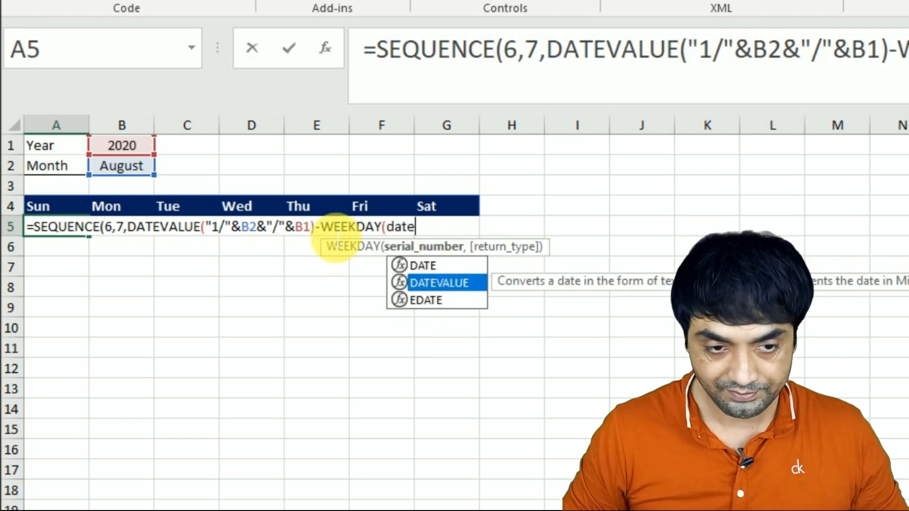
key(Tab)
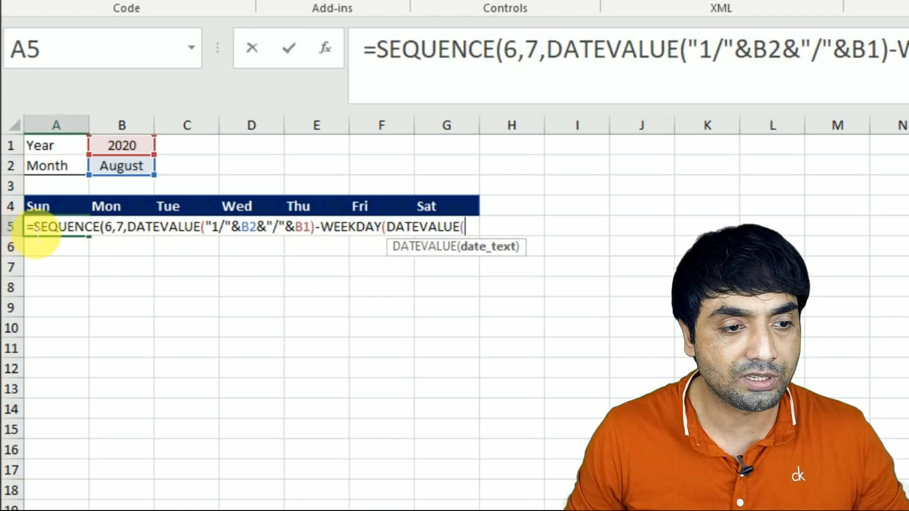
text("1/"&B2&"/"&B1))
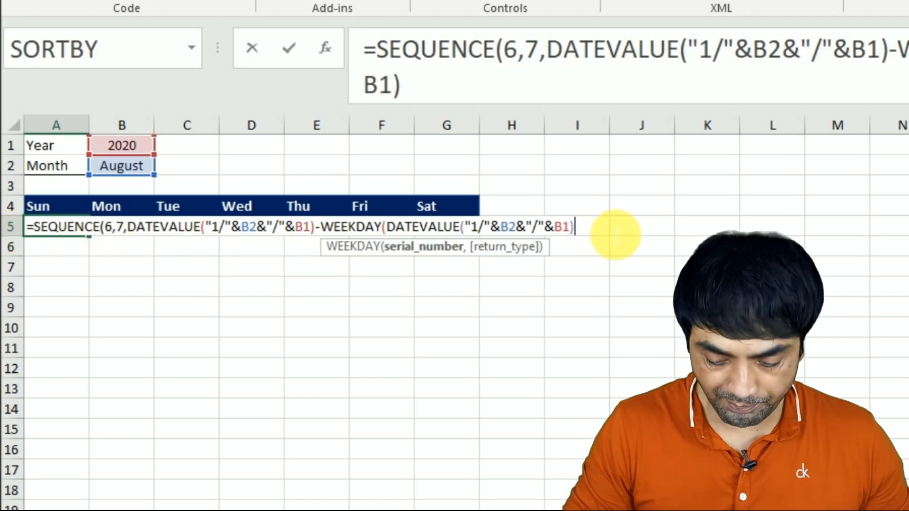
text())
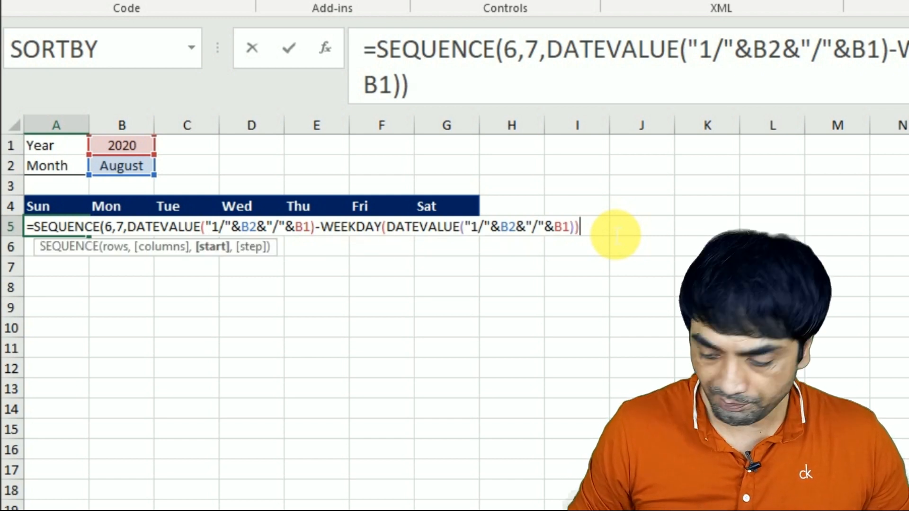
text(+1)
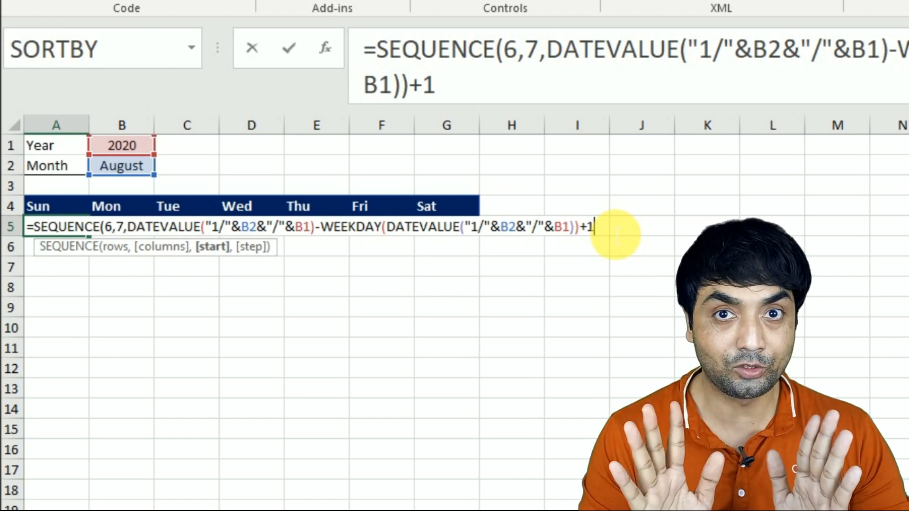
text(,)
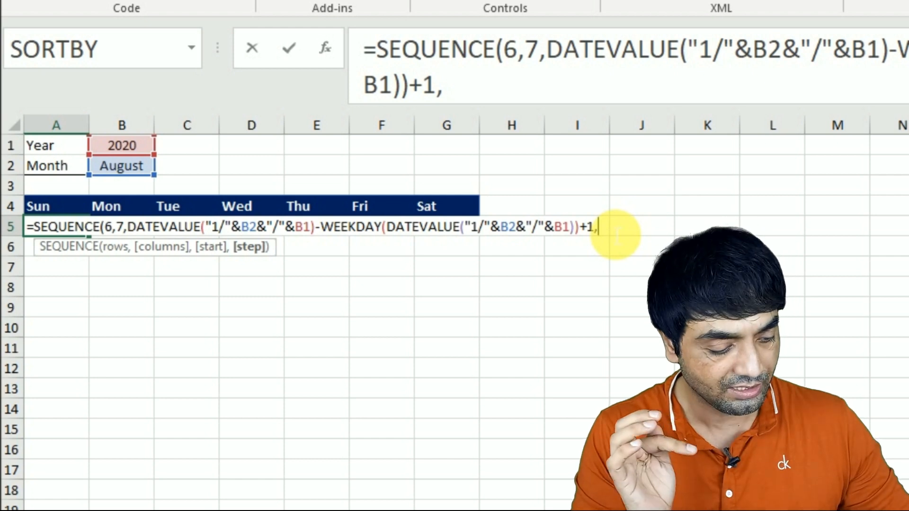
text(1)
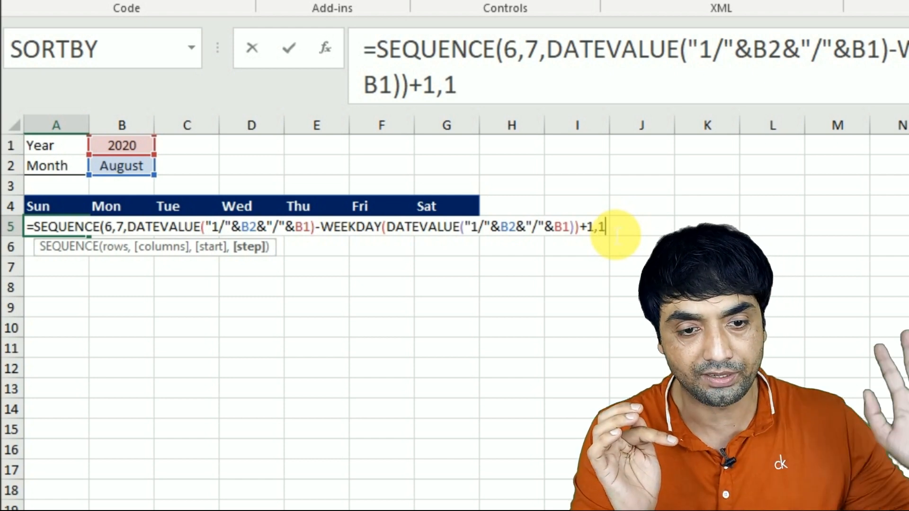
text())
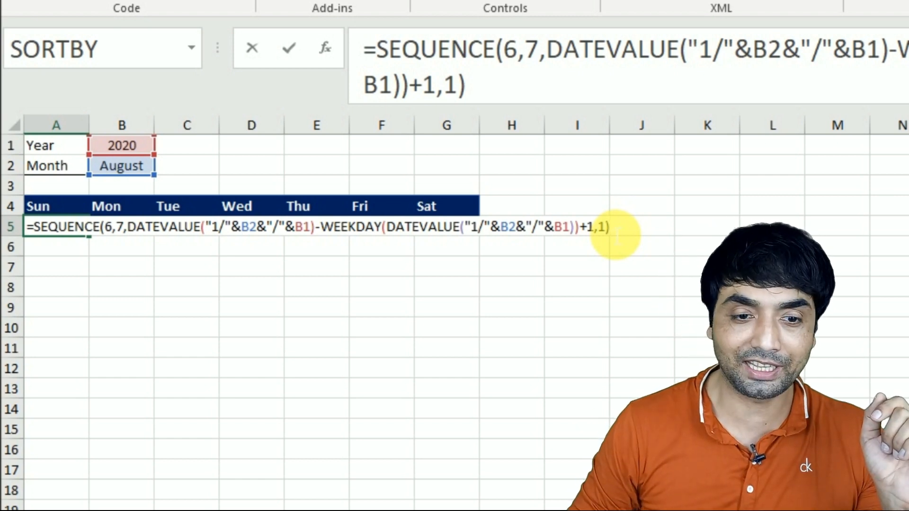
Step: Add 1 to the start argument, set the step to 1, and enter the completed SEQUENCE formula in A5
key(ctrl+Return)
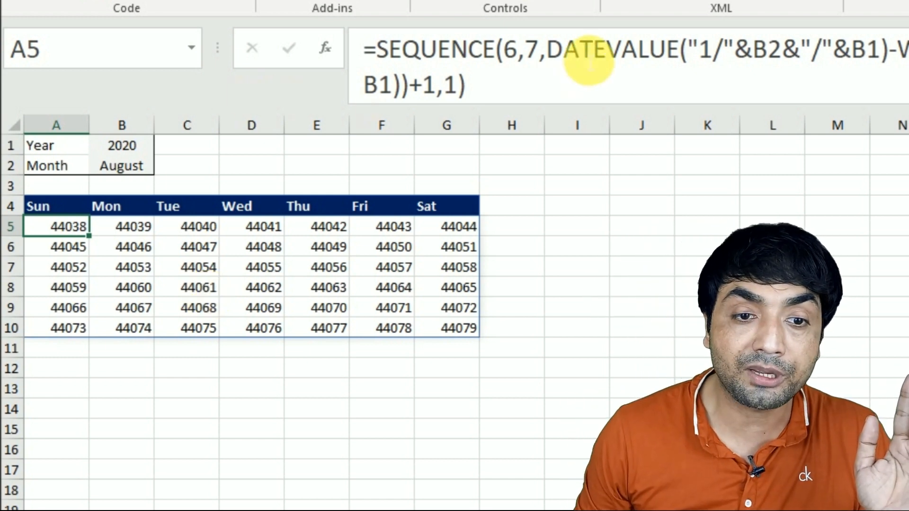
Step: Examine the first DATEVALUE part of the start argument in the A5 formula
click(549, 52)
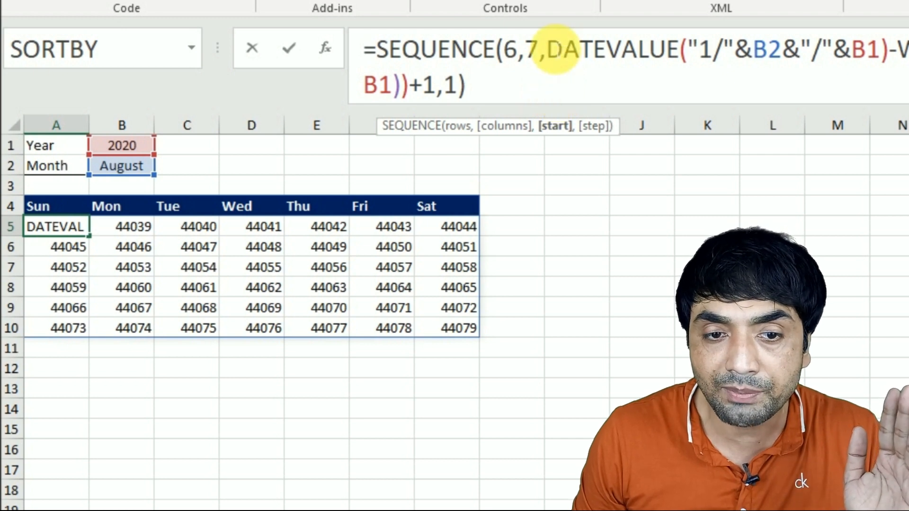
drag(549, 49, 892, 63)
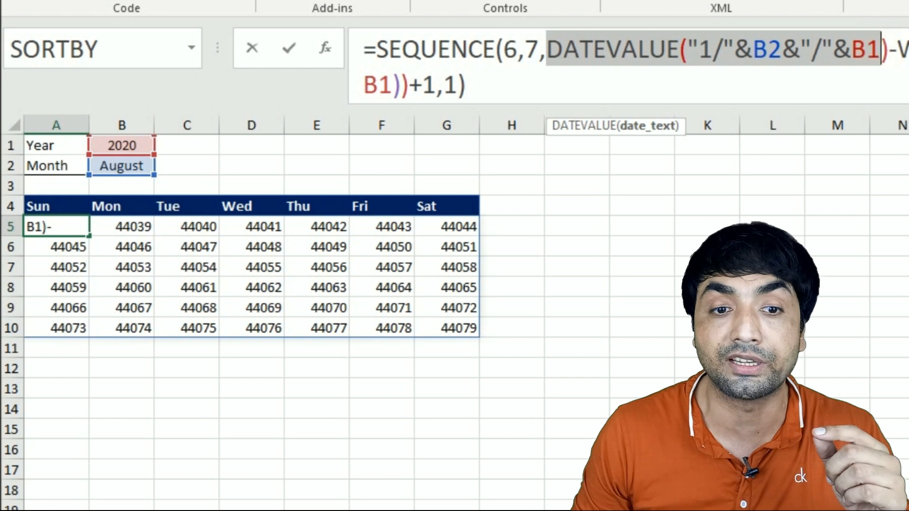
click(562, 61)
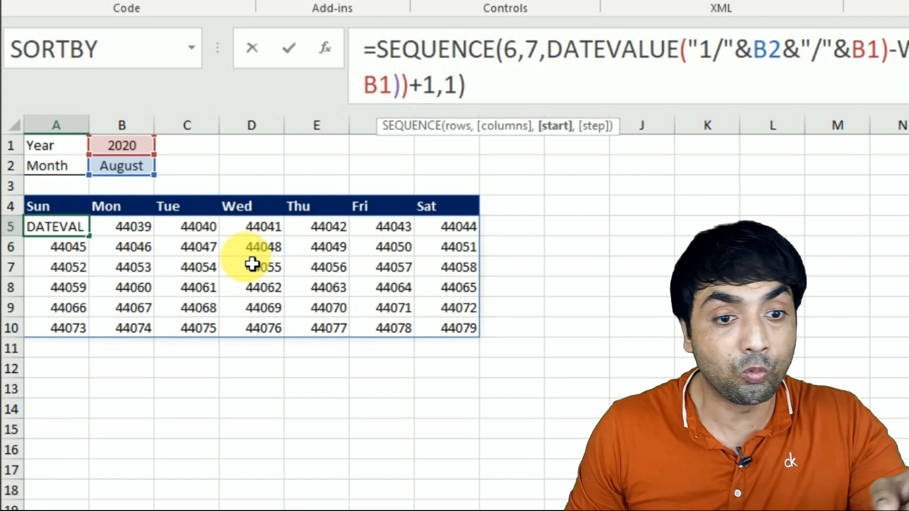
Step: Read the explanation of the start argument's DATEVALUE and WEEKDAY calculation on the Summary sheet, abandoning the open formula edit
click(185, 506)
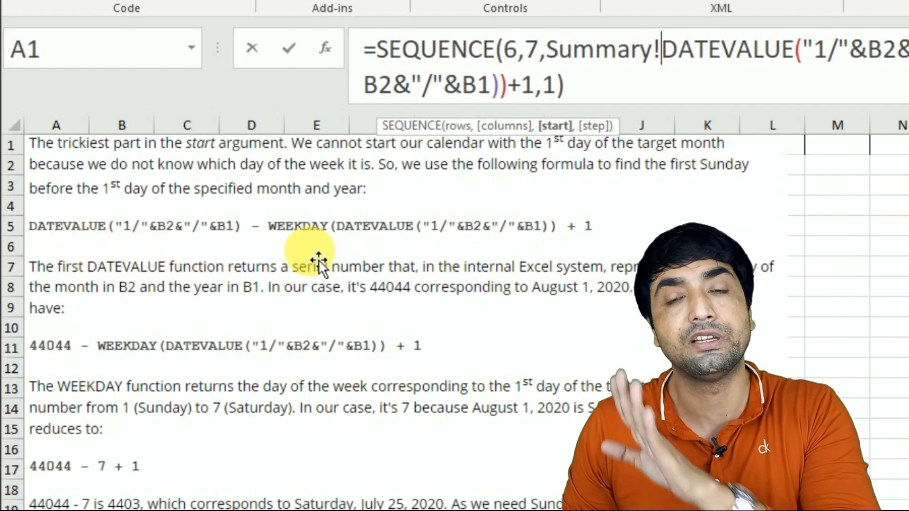
scroll(318, 260, down, 1)
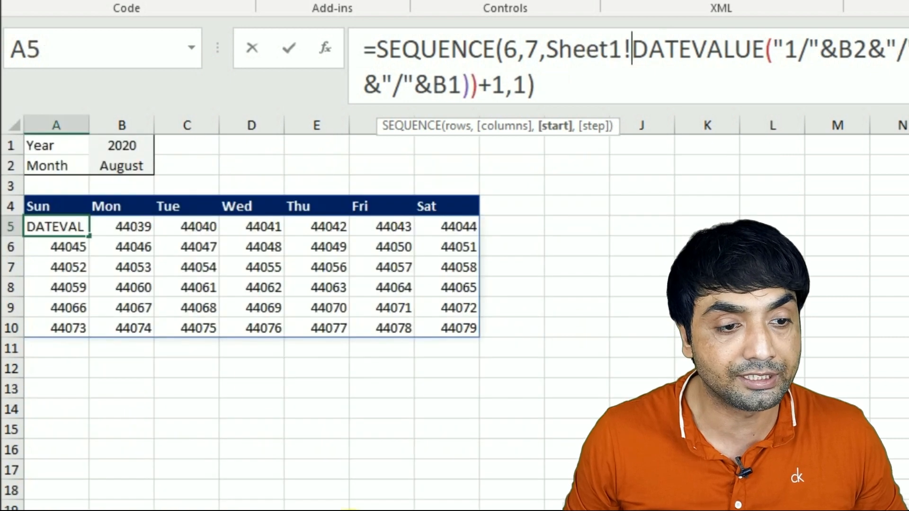
key(BackSpace)
key(BackSpace)
key(BackSpace)
key(BackSpace)
key(BackSpace)
key(BackSpace)
key(BackSpace)
key(ctrl+Return)
drag(547, 48, 887, 56)
key(F9)
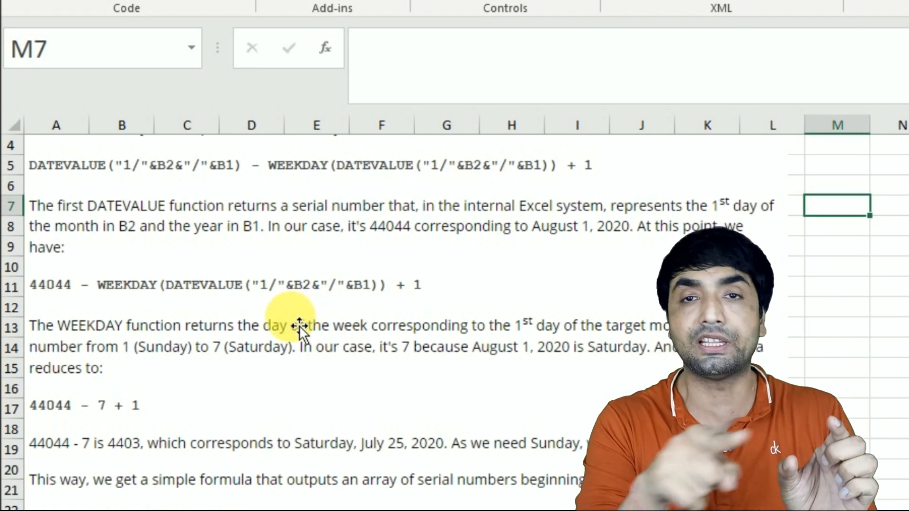
scroll(125, 319, down, 1)
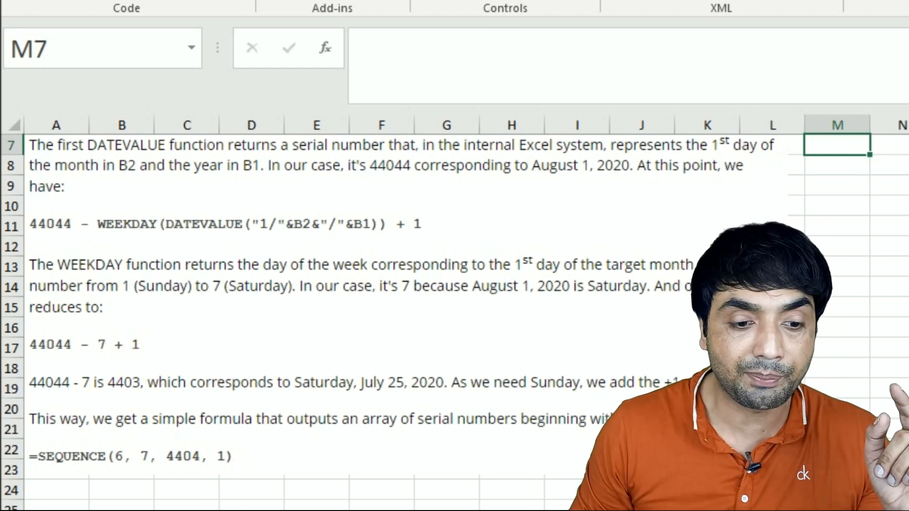
Step: Return to the calendar sheet and review the full SEQUENCE formula in cell A5
click(320, 510)
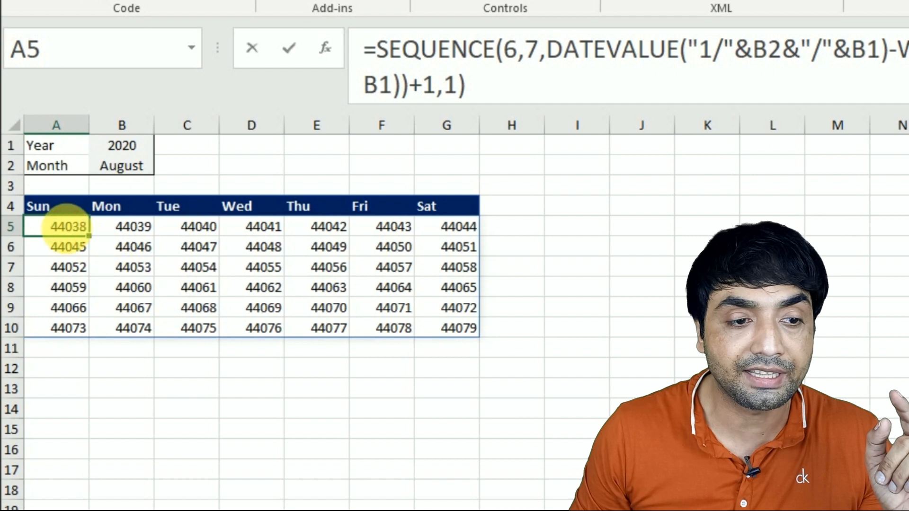
double_click(68, 227)
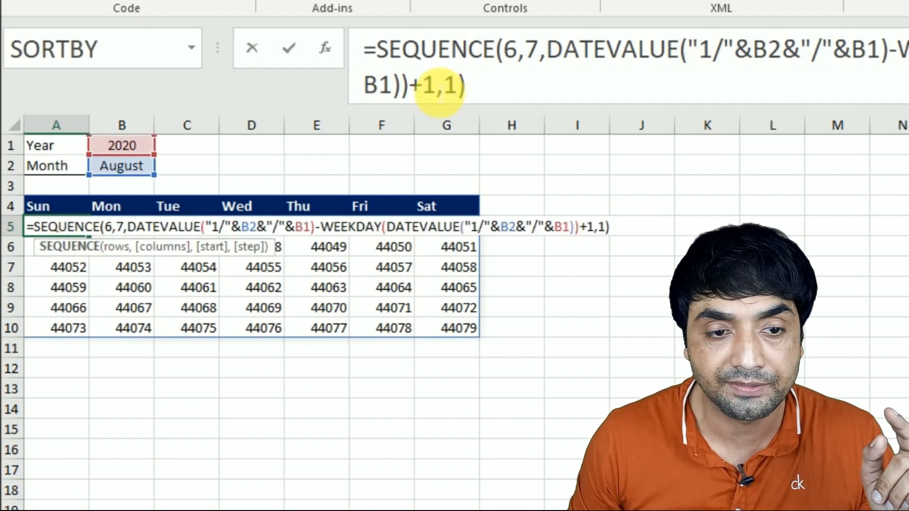
key(Escape)
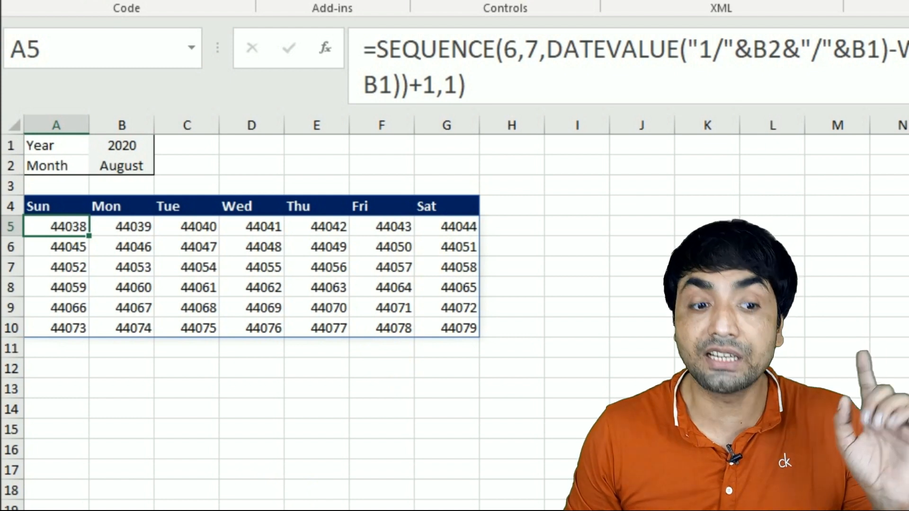
Step: Format the calendar range A5:G10 with the custom number format d-mmm-yy
key(ctrl+Page_Down)
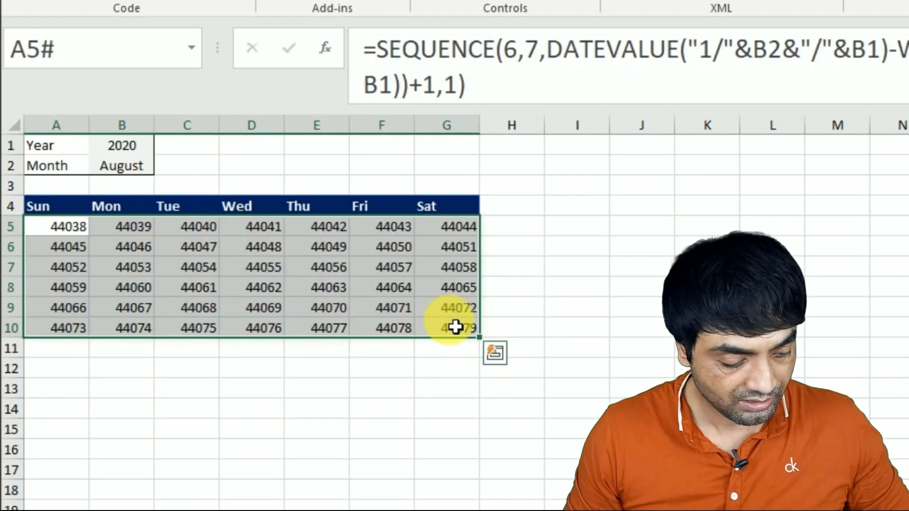
key(ctrl+1)
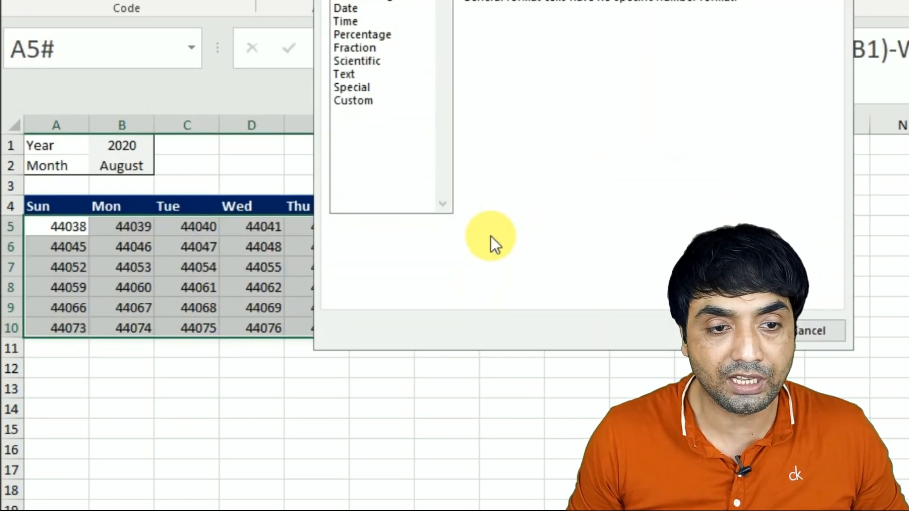
click(360, 102)
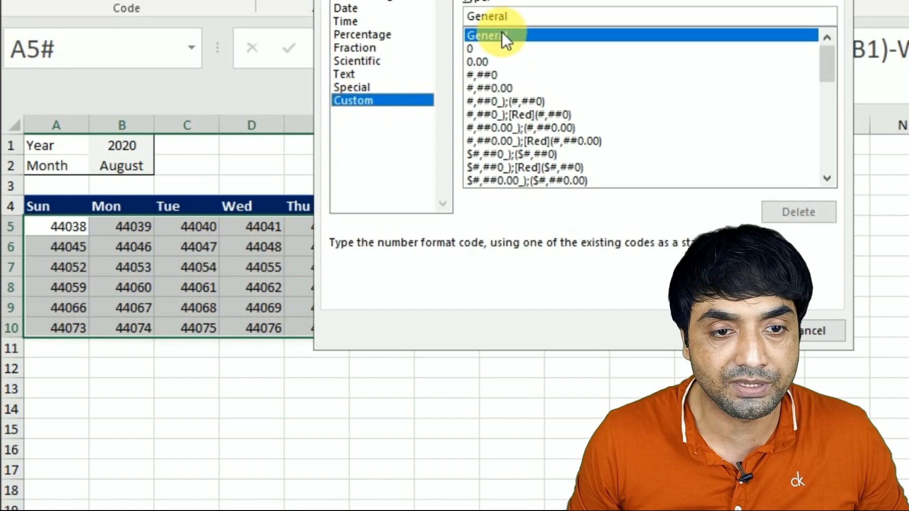
double_click(516, 19)
text(d-mmm-yy)
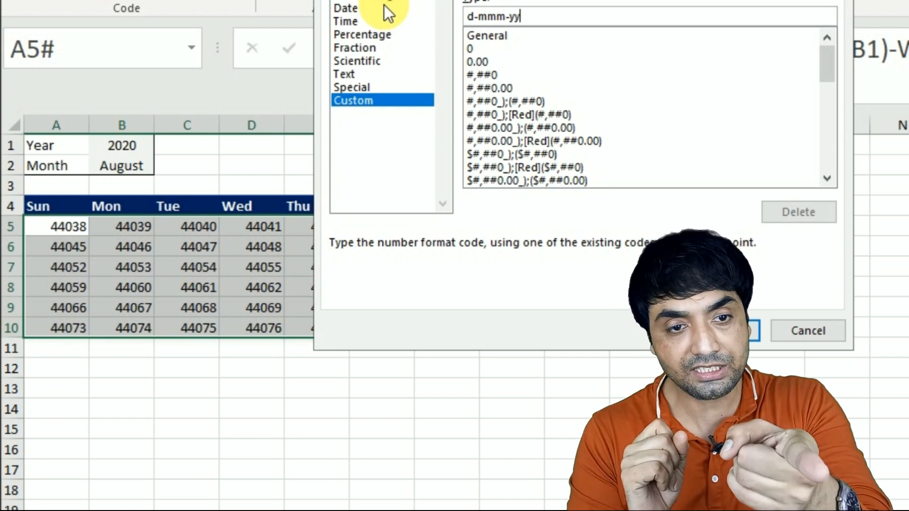
key(Return)
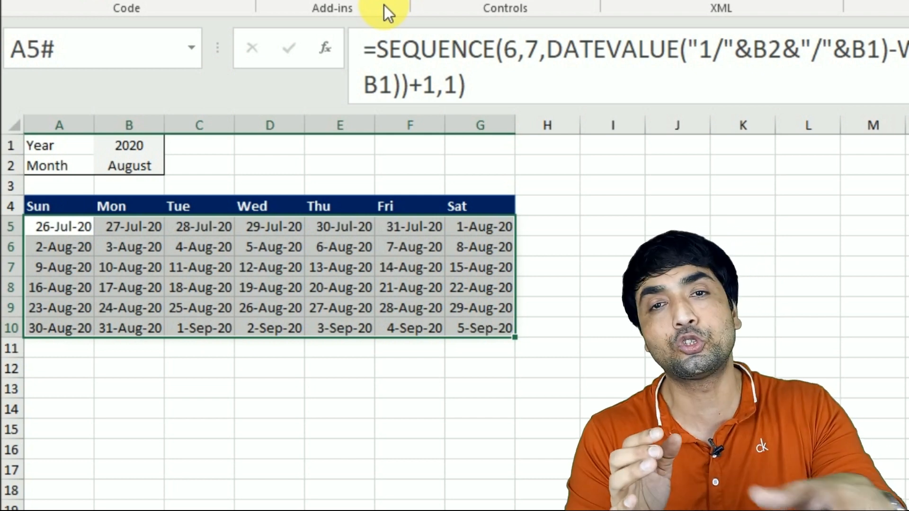
Step: Start a new conditional formatting rule for A5:G10 that uses a formula to determine which cells to format
drag(59, 226, 480, 328)
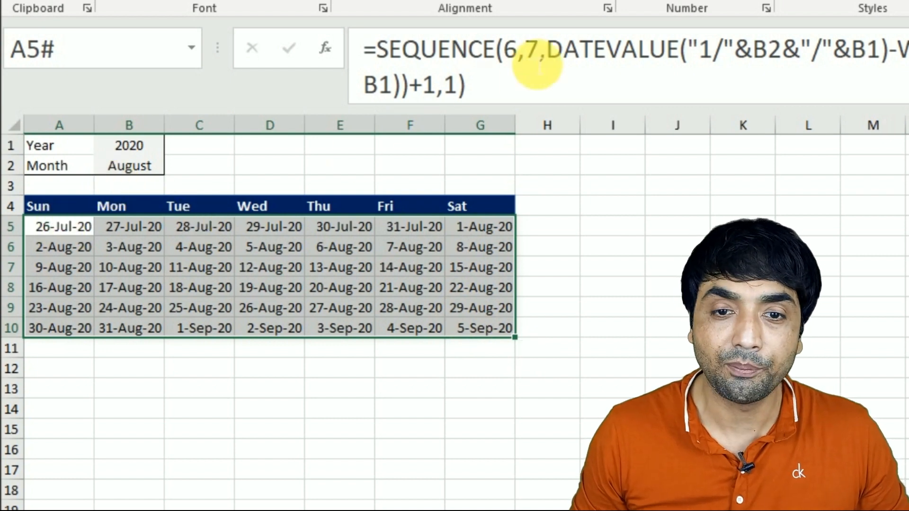
click(816, 1)
click(851, 263)
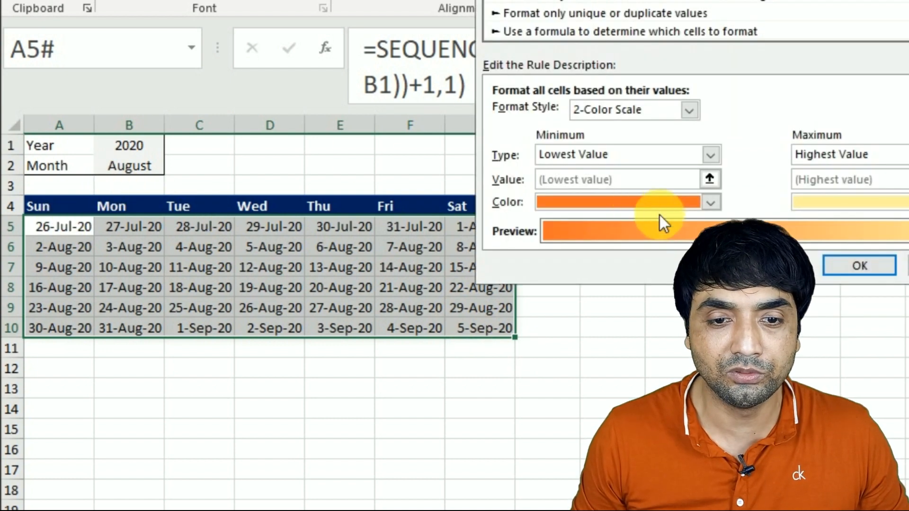
click(526, 28)
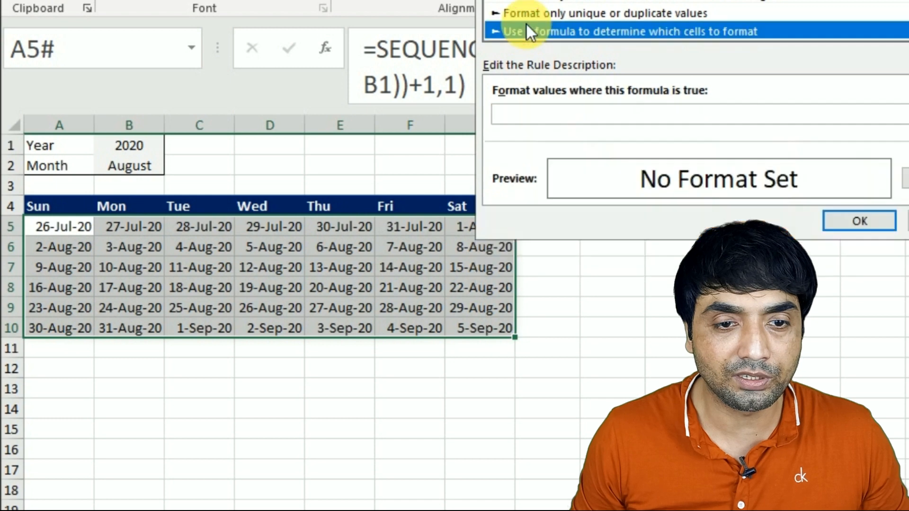
click(536, 119)
Step: Enter the rule formula =MONTH(A5)<>MONTH(DATEVALUE($B$2&"1")) to target dates outside the chosen month
text(=)
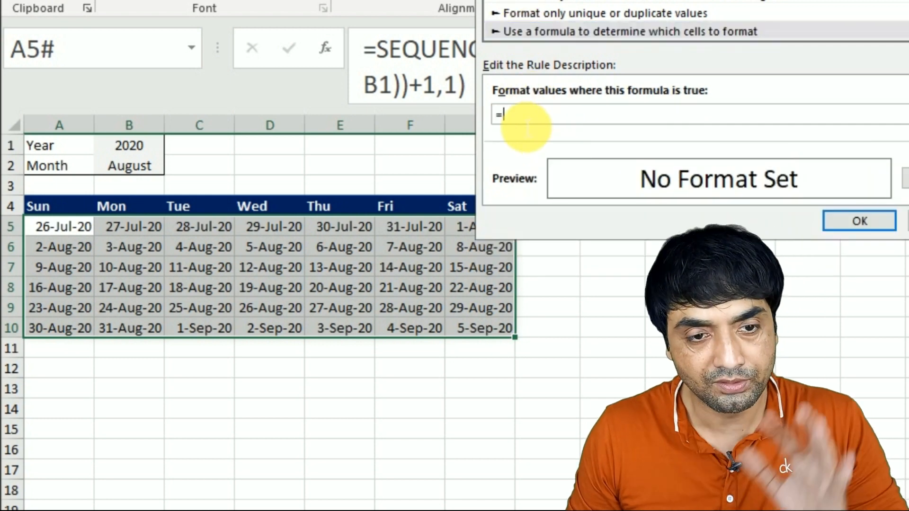
text(M)
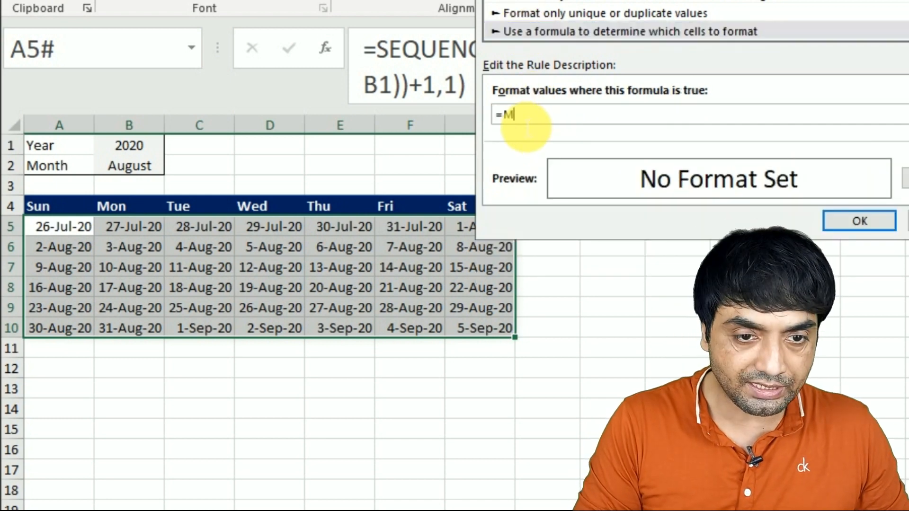
text(ONTH)
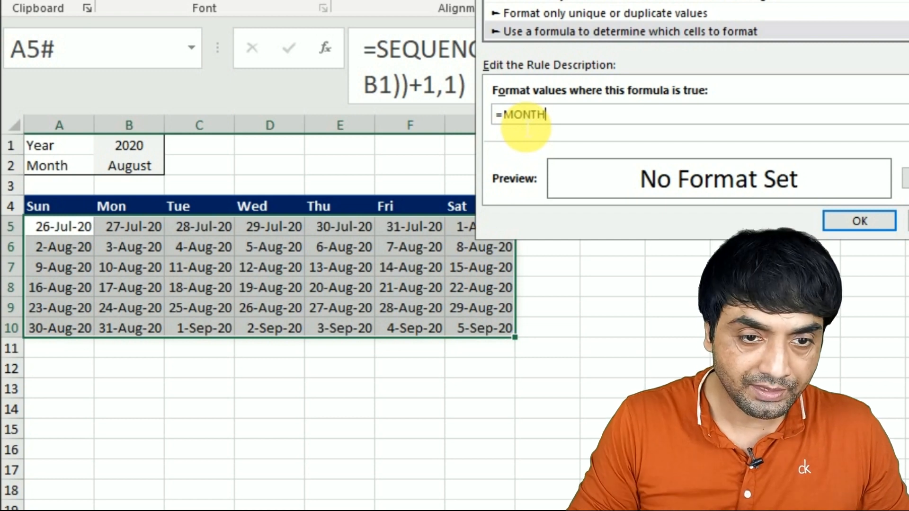
text(()
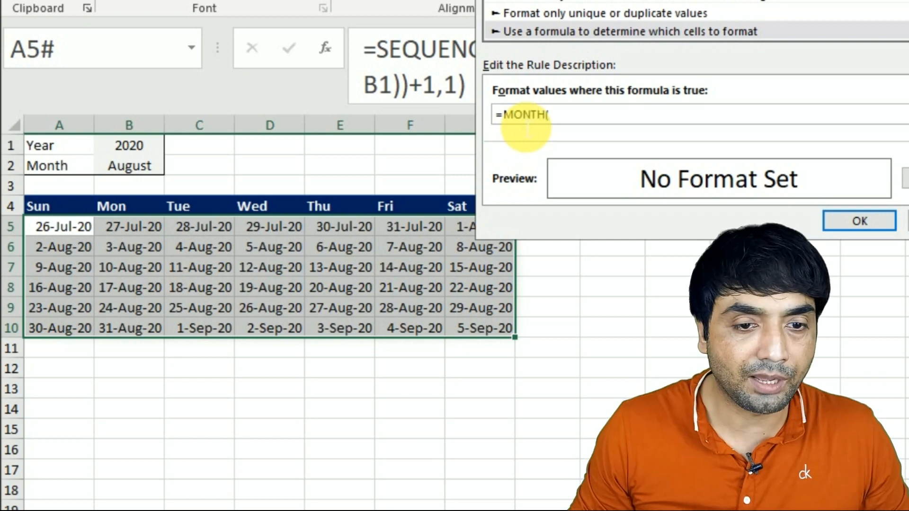
click(69, 230)
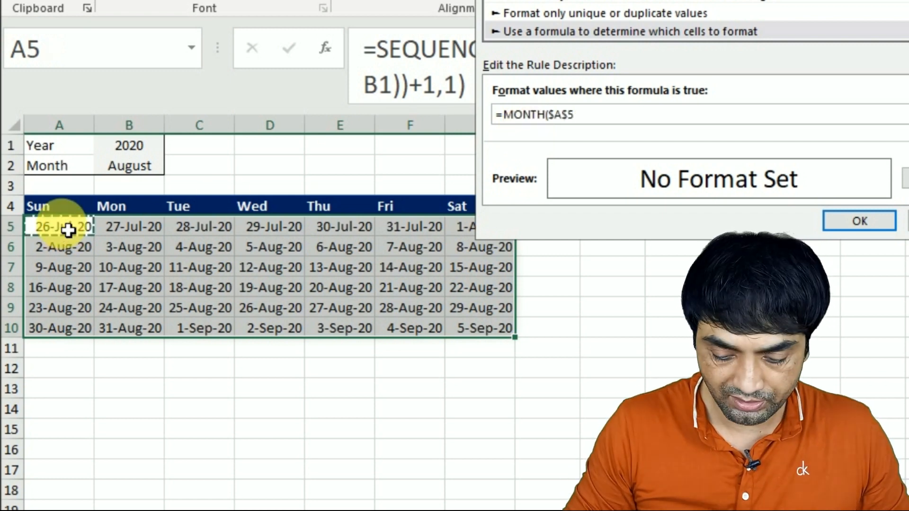
key(F4)
key(F4)
key(F4)
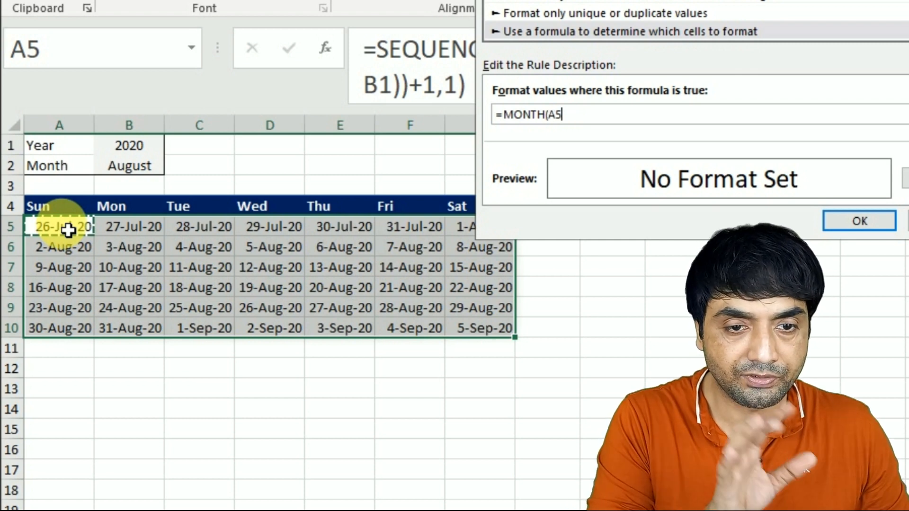
text()<>MONTH(DATEVALUE($B$2&"1)
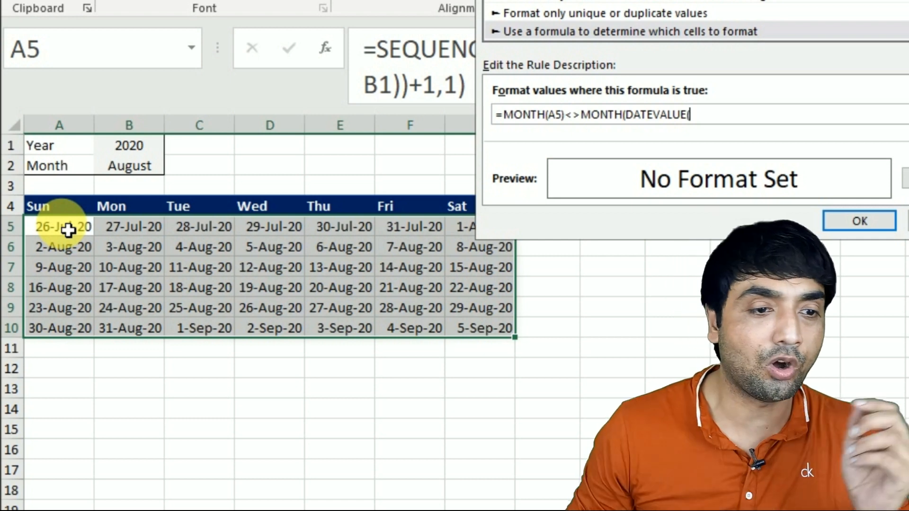
click(152, 172)
text(&"1")))
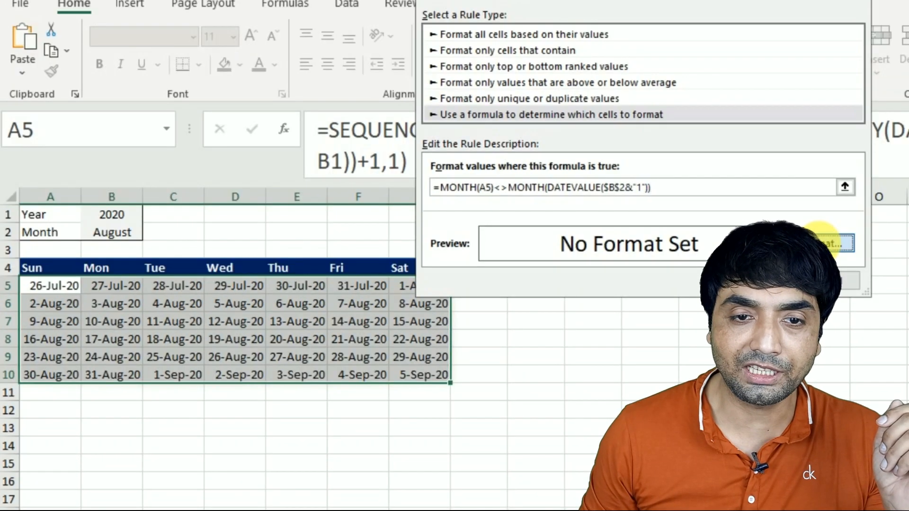
Step: Give the rule a white font color and apply it to the calendar range
click(905, 185)
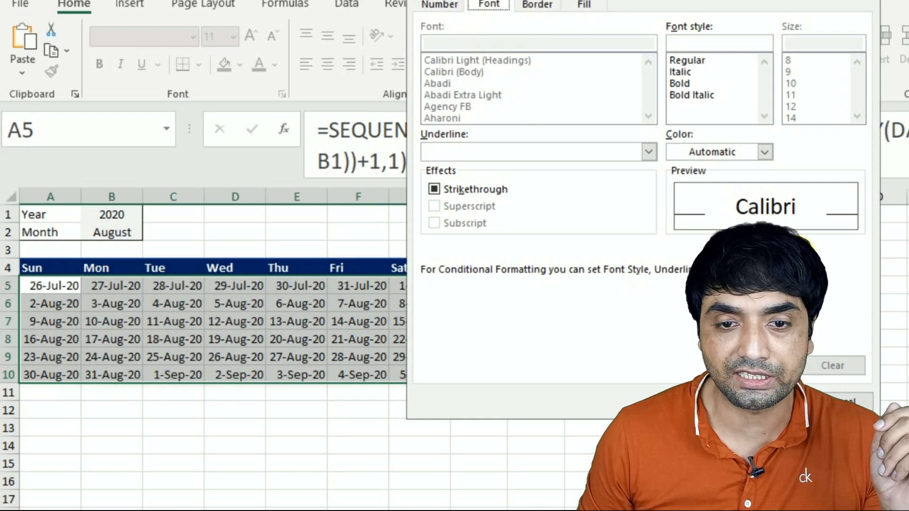
click(713, 153)
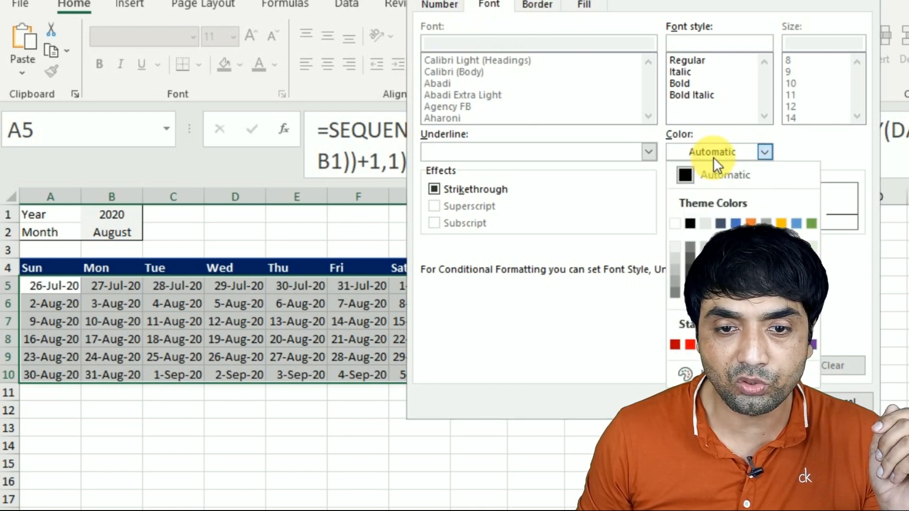
click(678, 222)
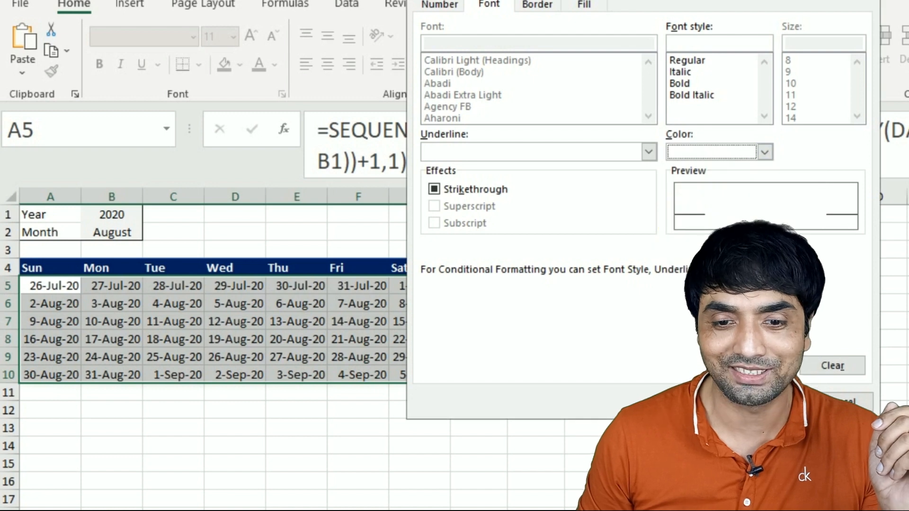
key(Return)
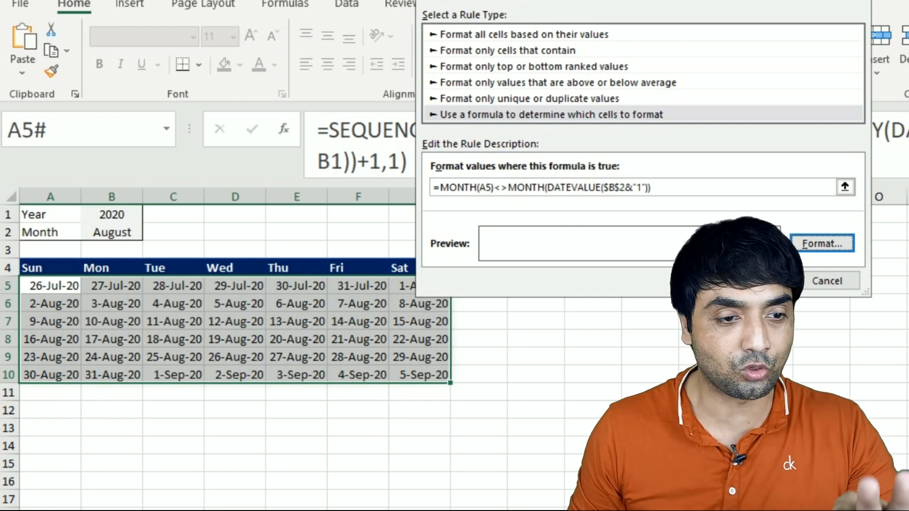
click(770, 281)
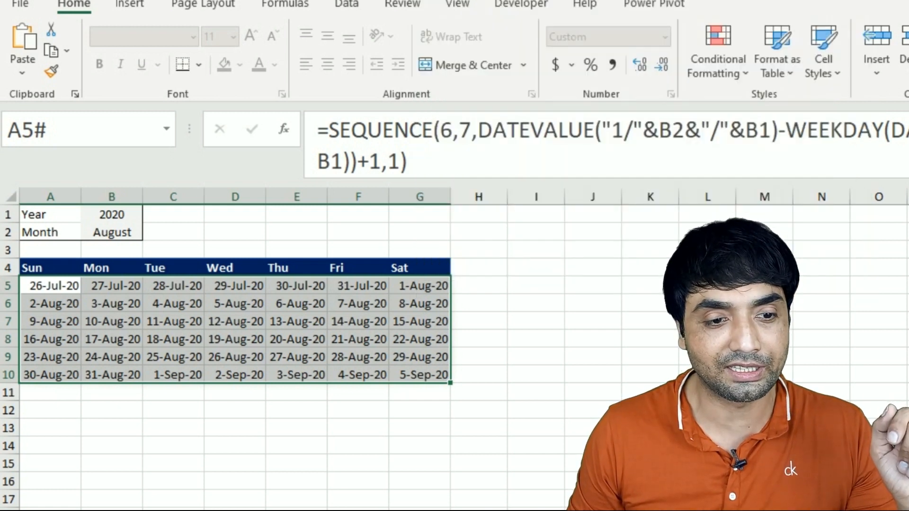
click(592, 345)
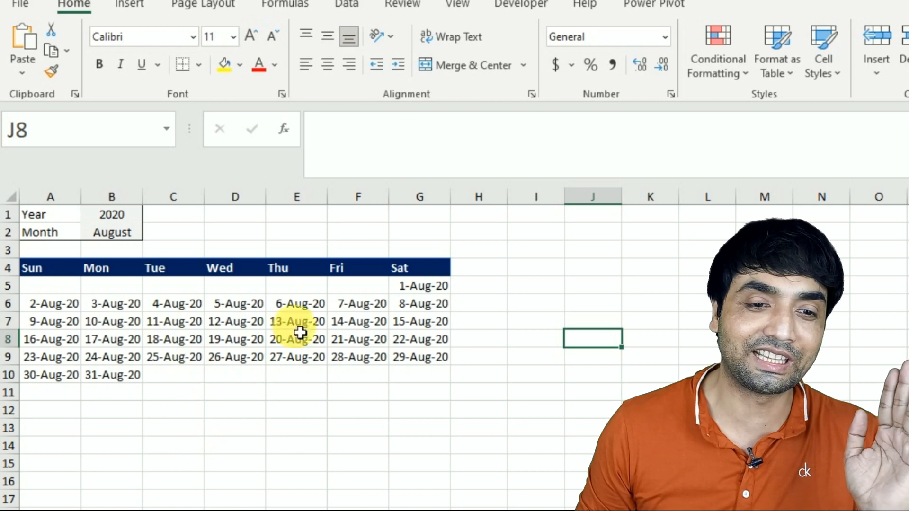
Step: Set the calendar's year in B1 to 2021 and its month in B2 to July
click(126, 217)
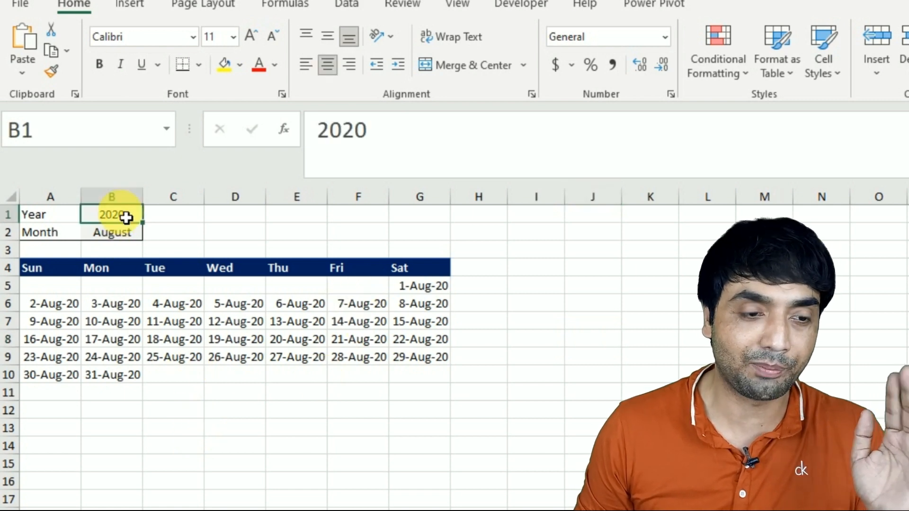
text(2021)
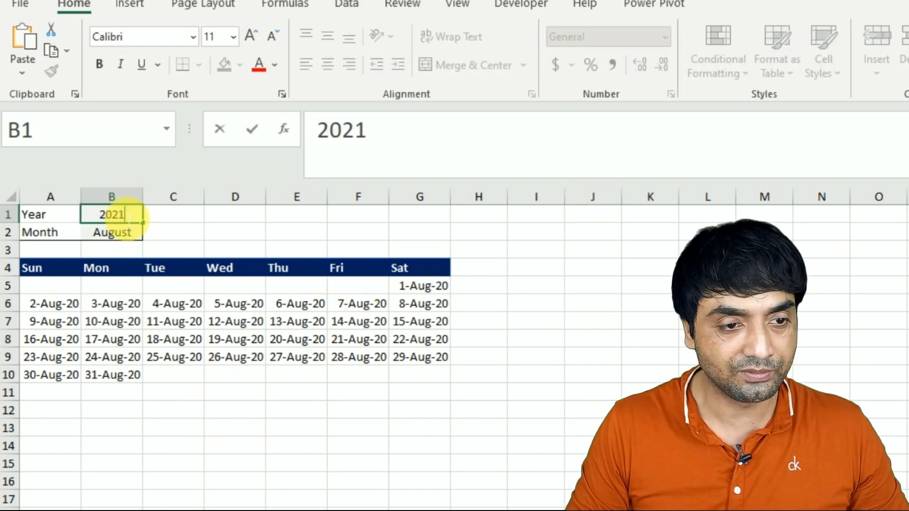
key(Return)
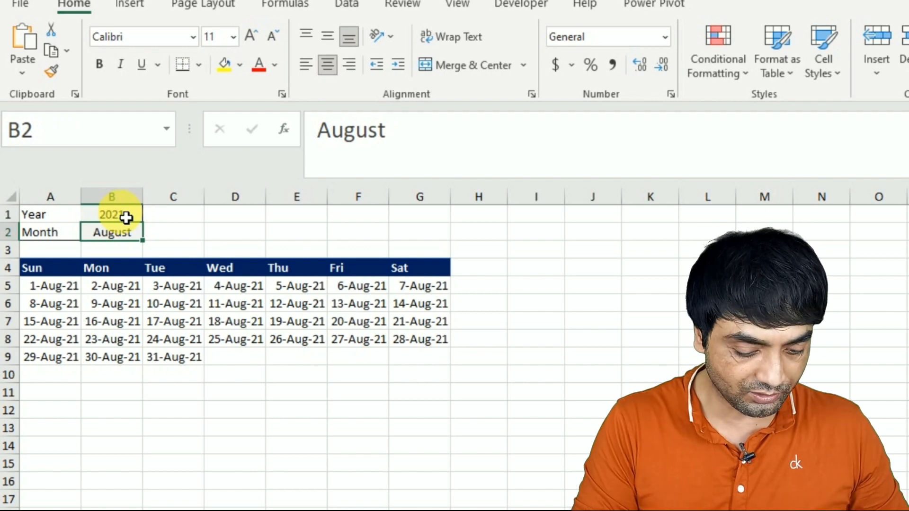
text(jULY)
key(Return)
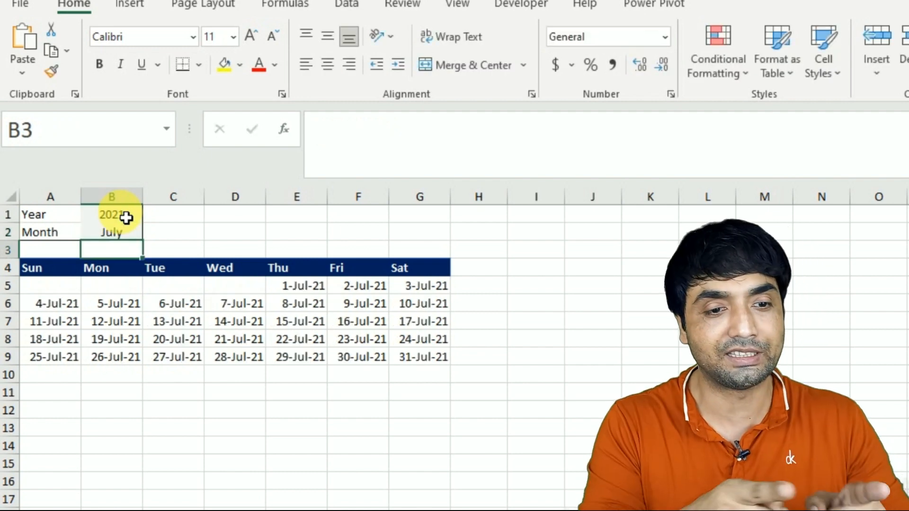